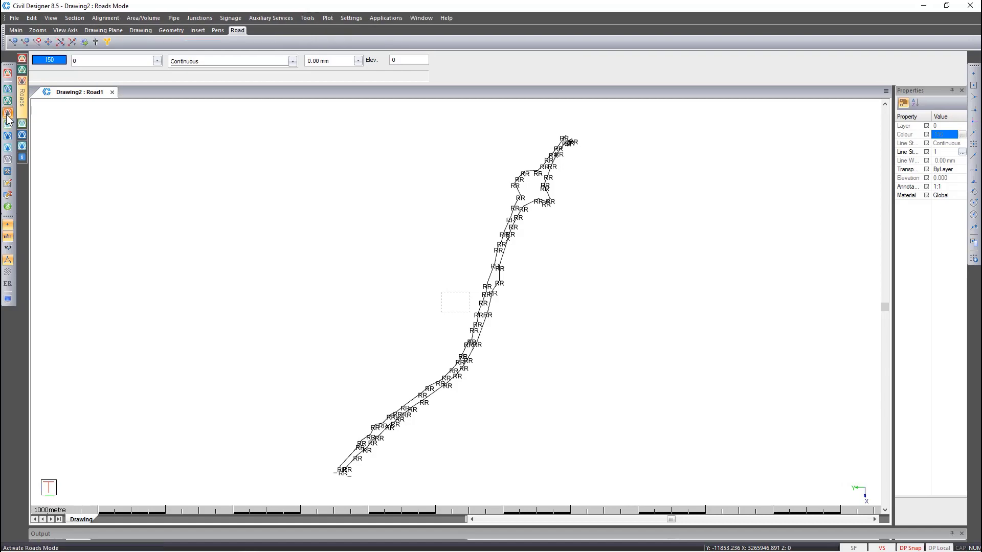
click(228, 18)
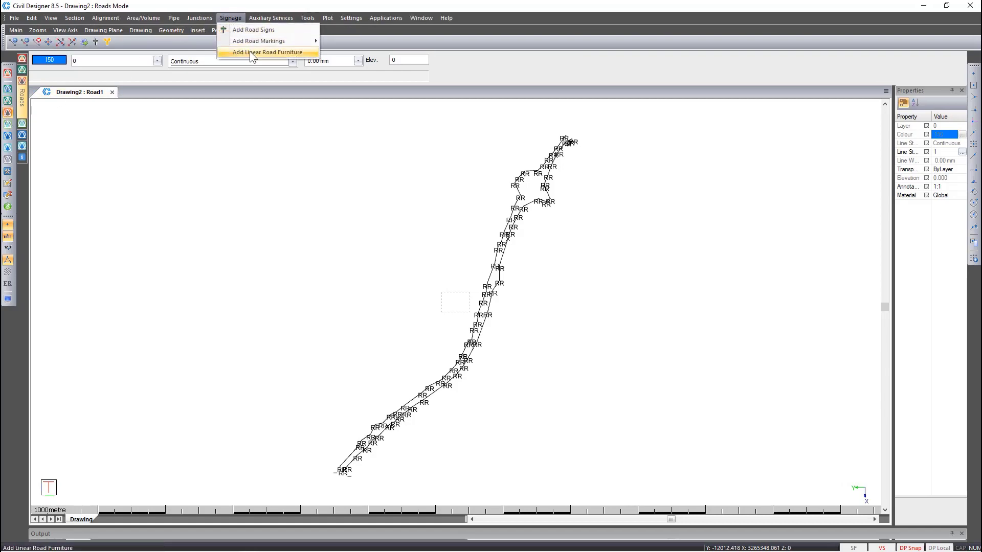
click(249, 53)
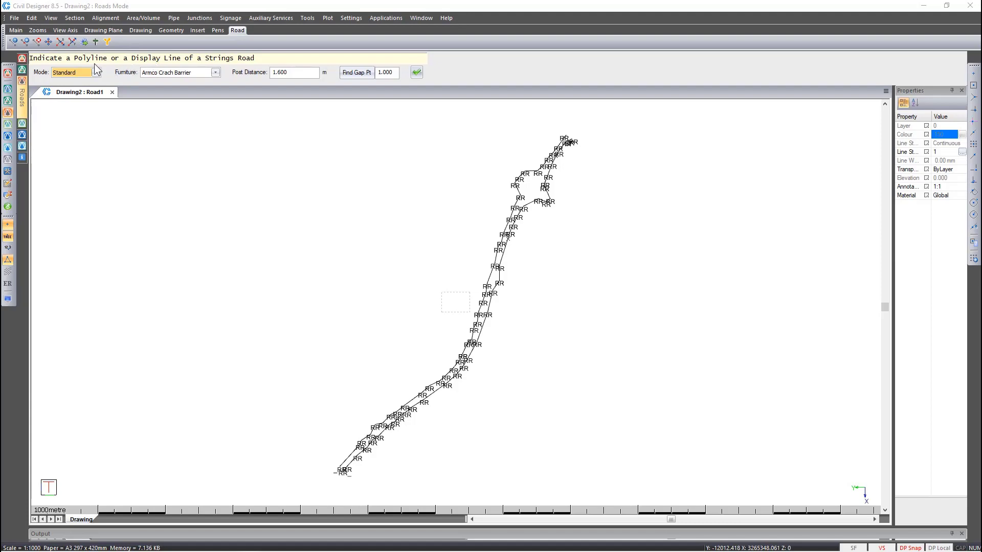
key(Escape)
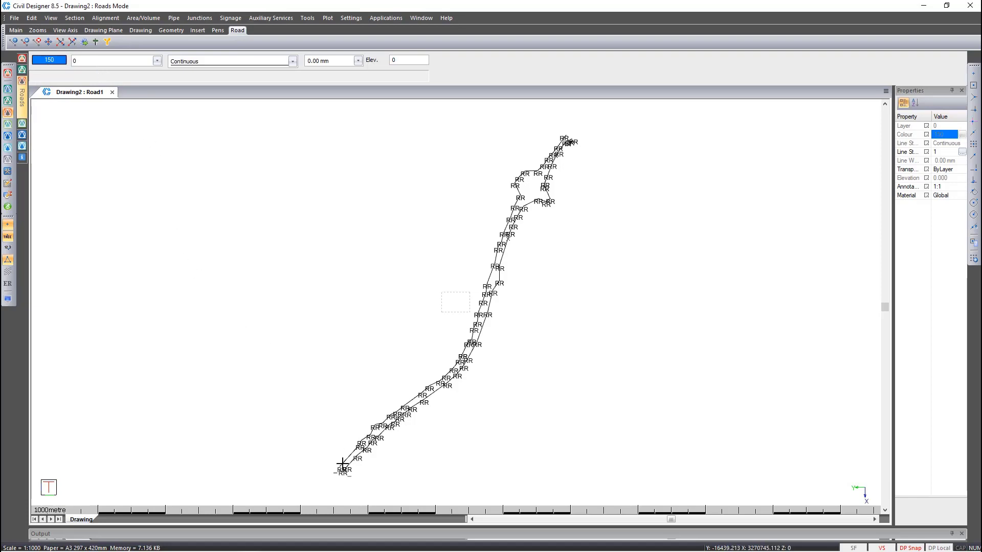
Activate Survey mode and open the Draft Expert settings
scroll(342, 465, up, 3)
scroll(342, 464, up, 3)
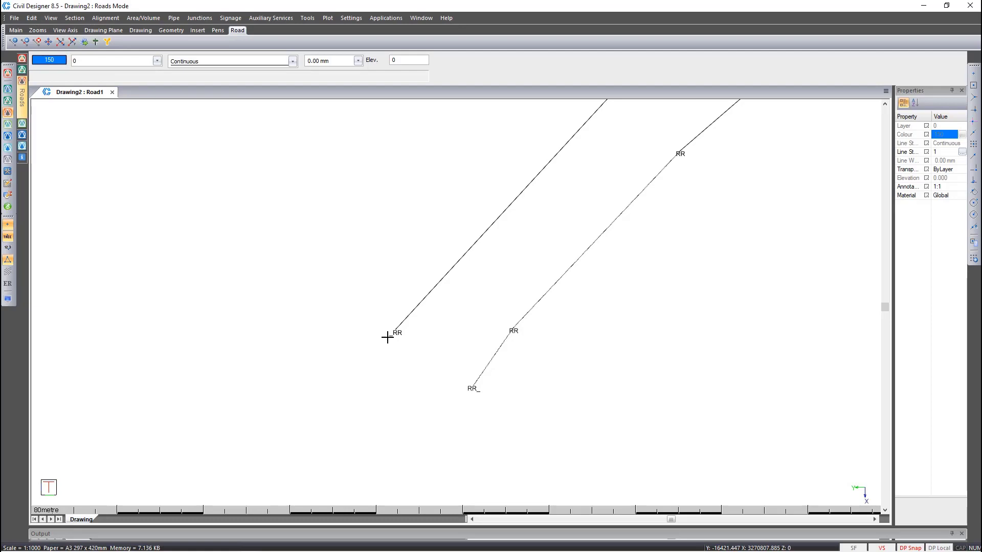
scroll(514, 178, down, 3)
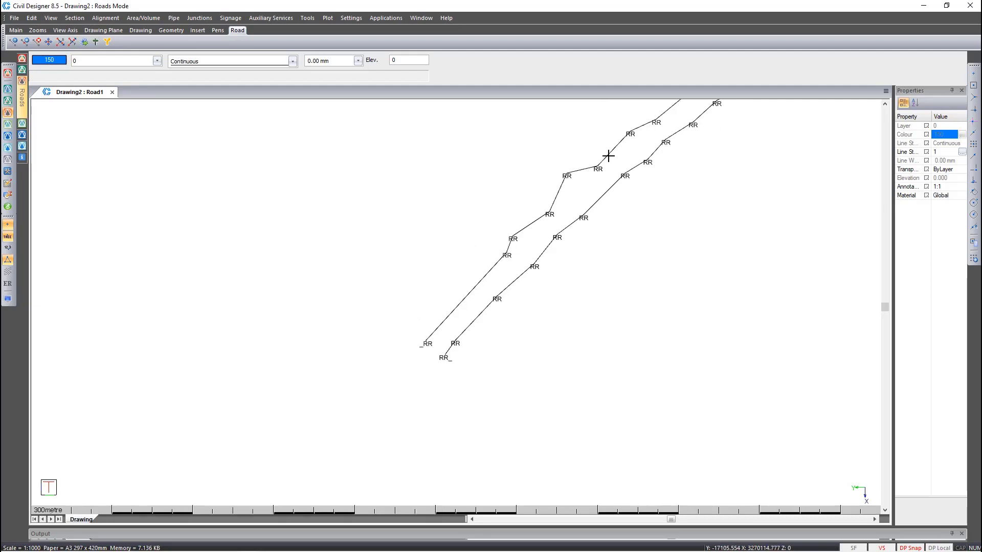
middle_drag(568, 177, 247, 225)
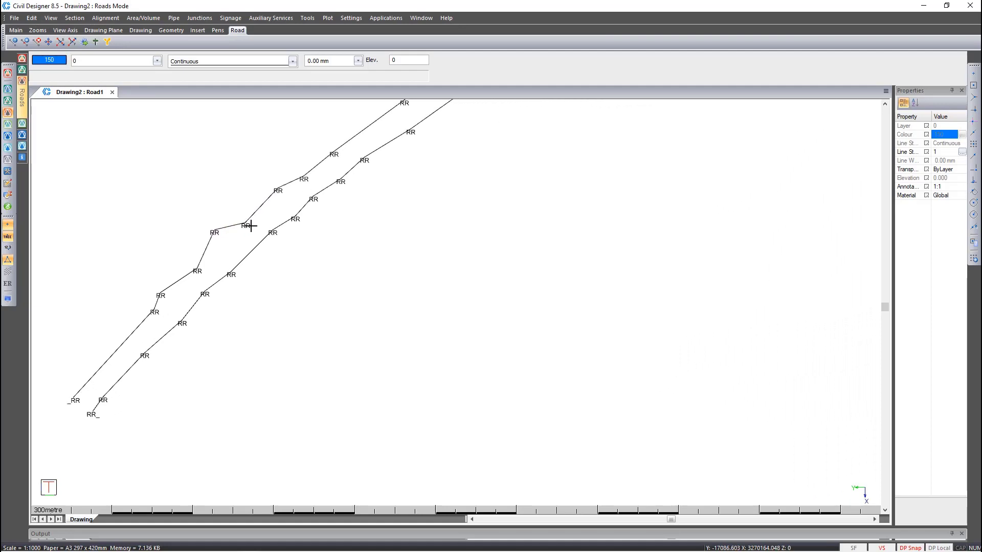
click(8, 90)
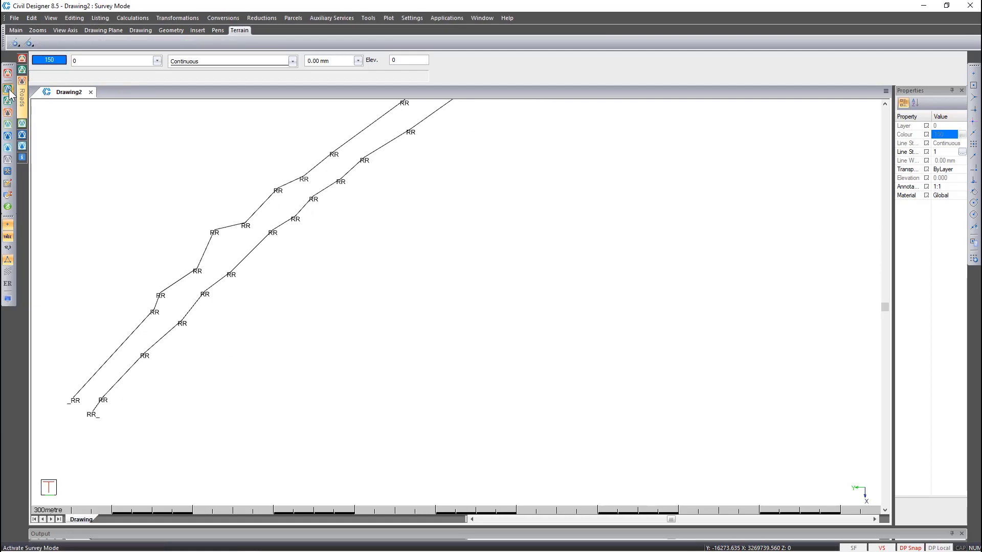
click(368, 19)
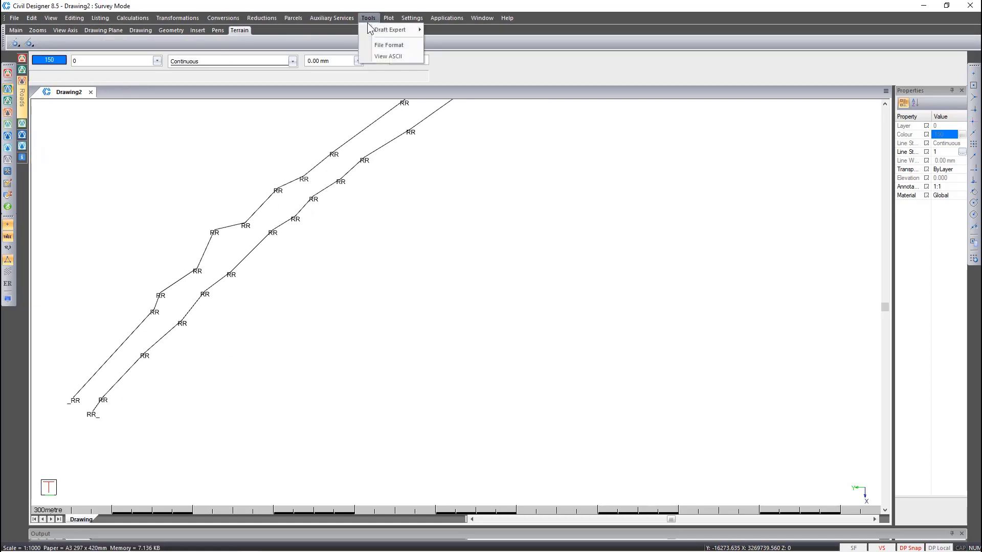
mouse_move(372, 26)
click(461, 55)
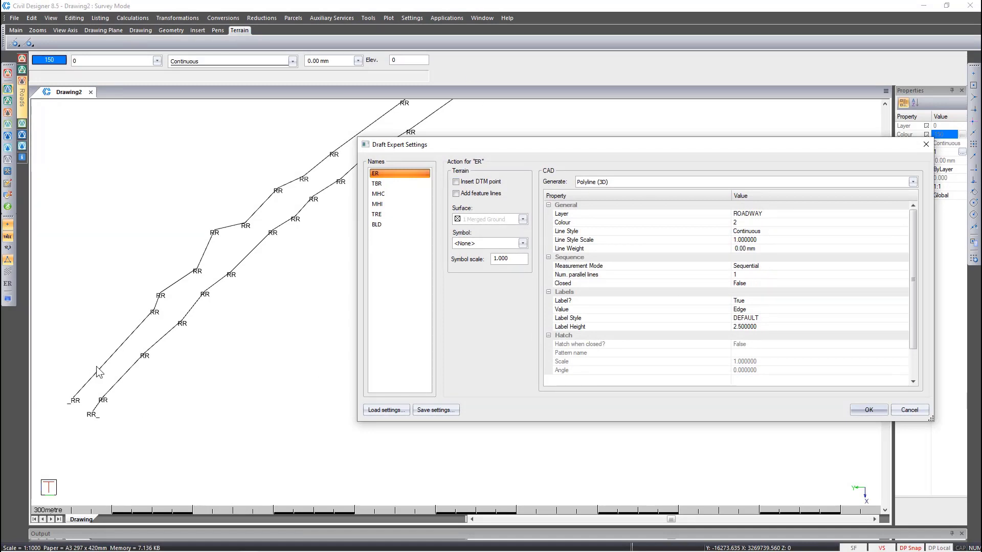
Review the Sequential, Side-to-side and Zig-zag measurement modes for the ER name, and leave the Draft Expert settings without saving
click(771, 266)
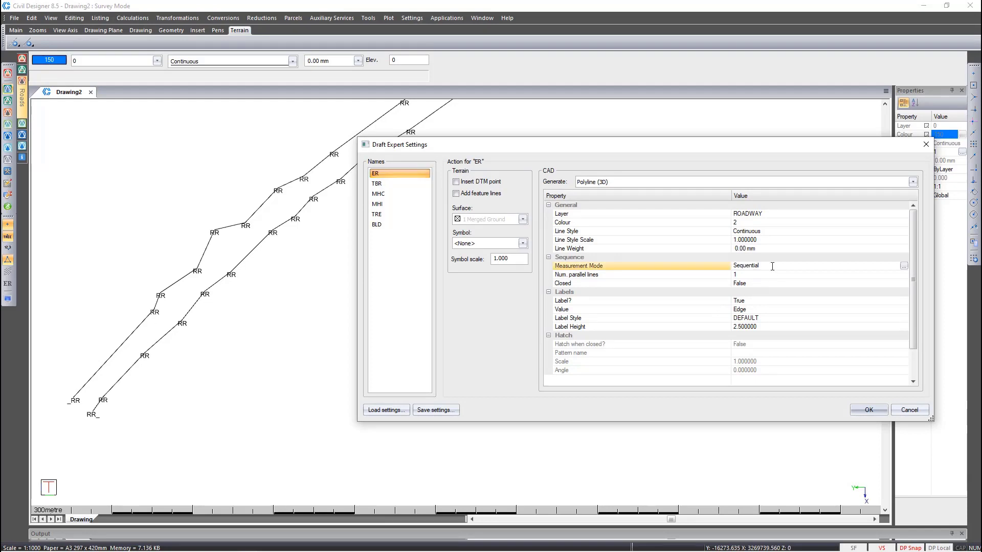
click(903, 266)
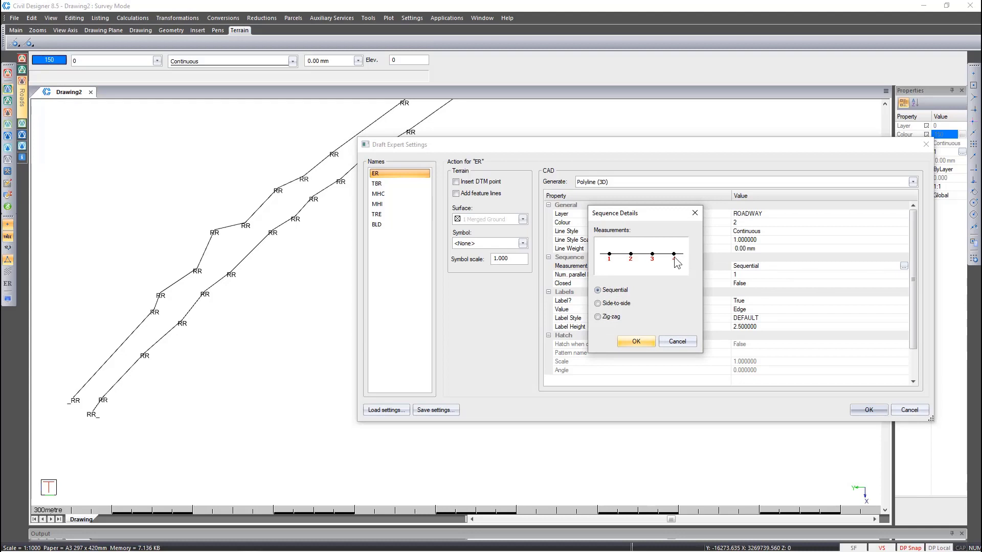
click(617, 304)
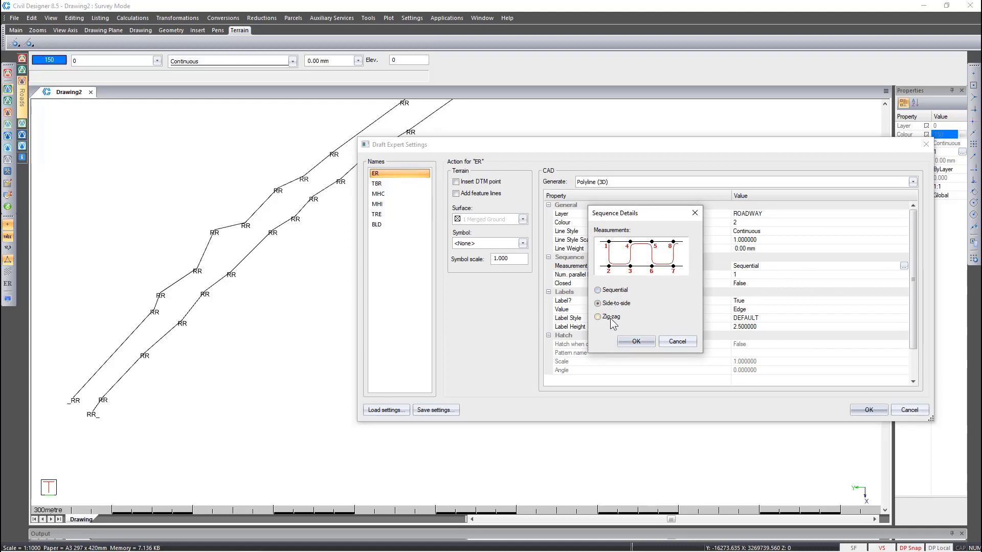
click(611, 317)
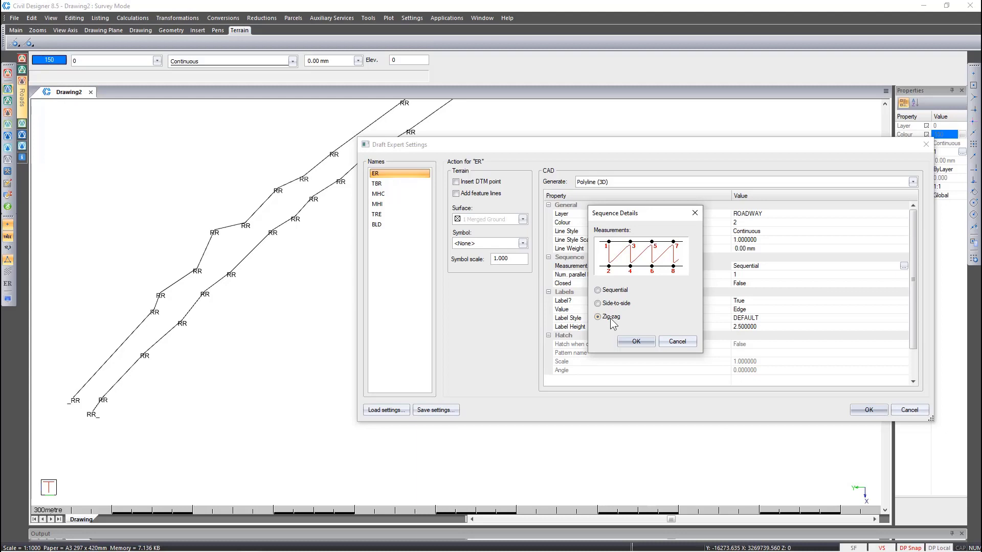
click(609, 291)
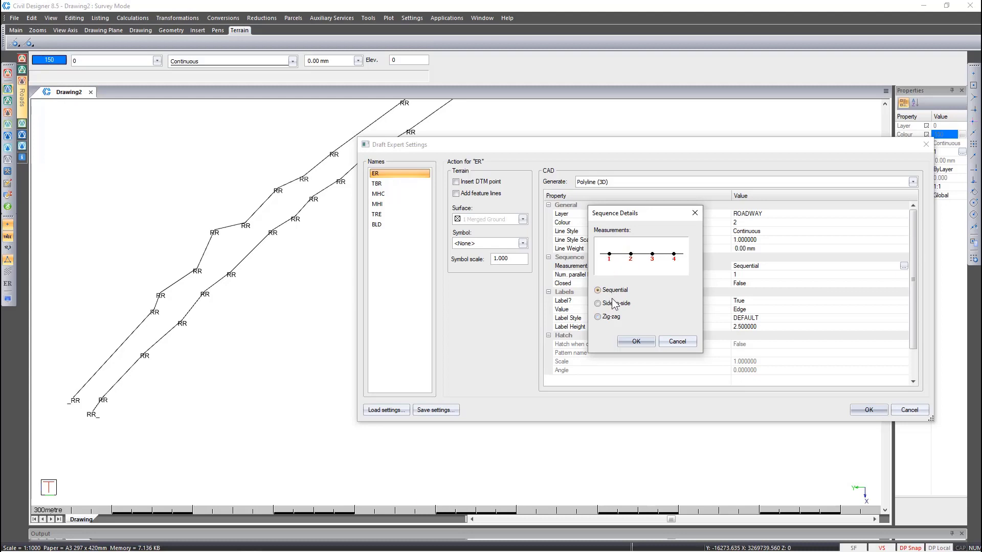
click(629, 339)
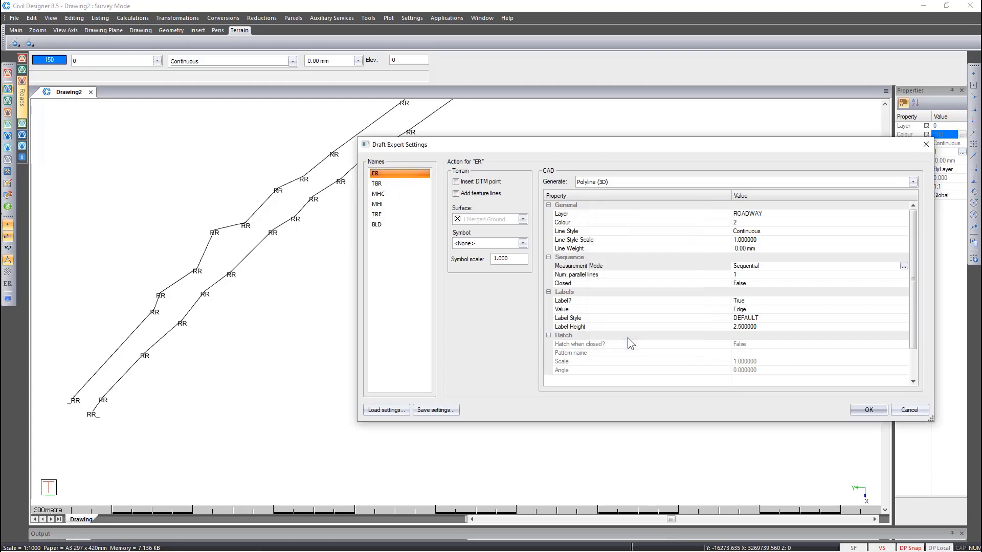
click(904, 409)
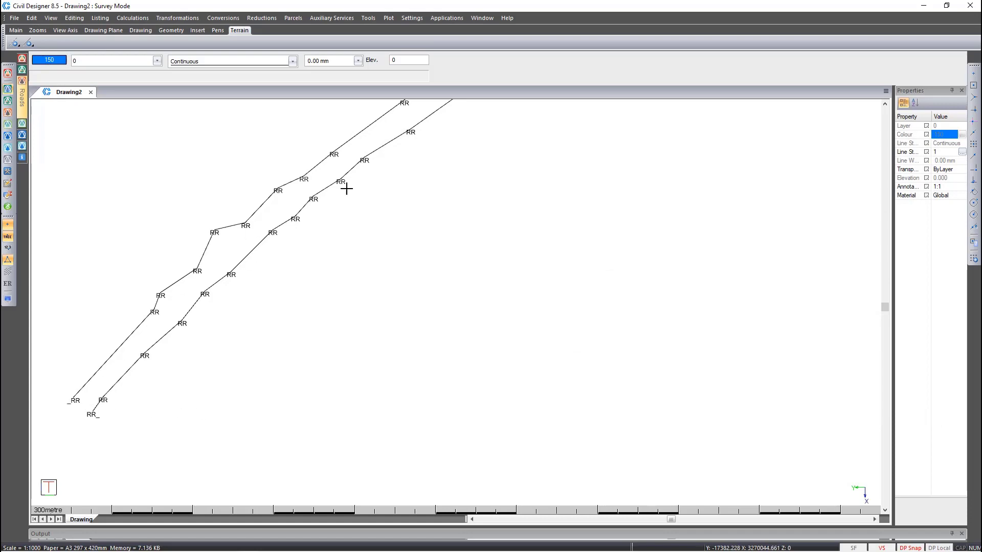
Examine the two RR-labelled boundary lines and their survey points from one end of the road to the other
scroll(344, 187, down, 1)
scroll(562, 233, down, 1)
scroll(493, 210, down, 1)
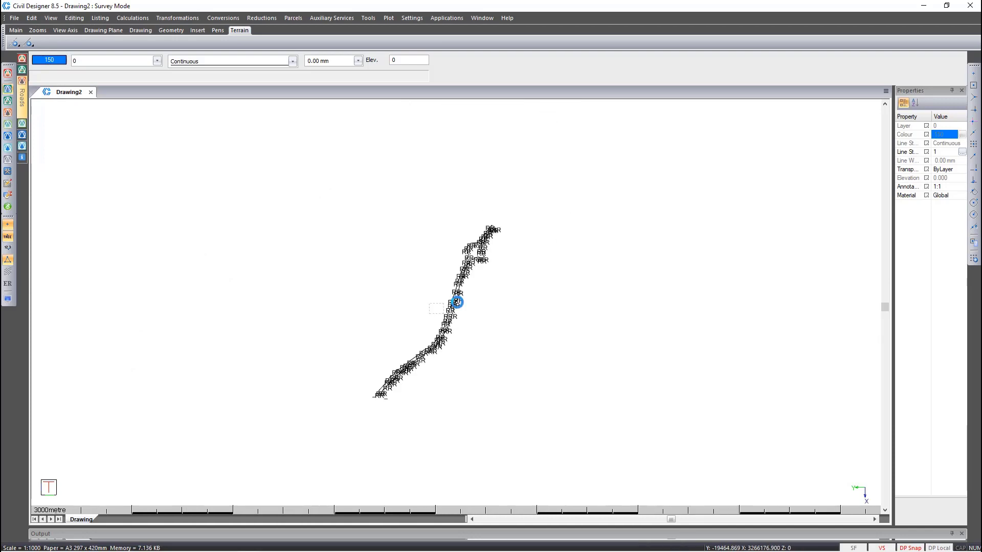
scroll(491, 230, up, 1)
scroll(476, 292, up, 3)
scroll(471, 291, up, 2)
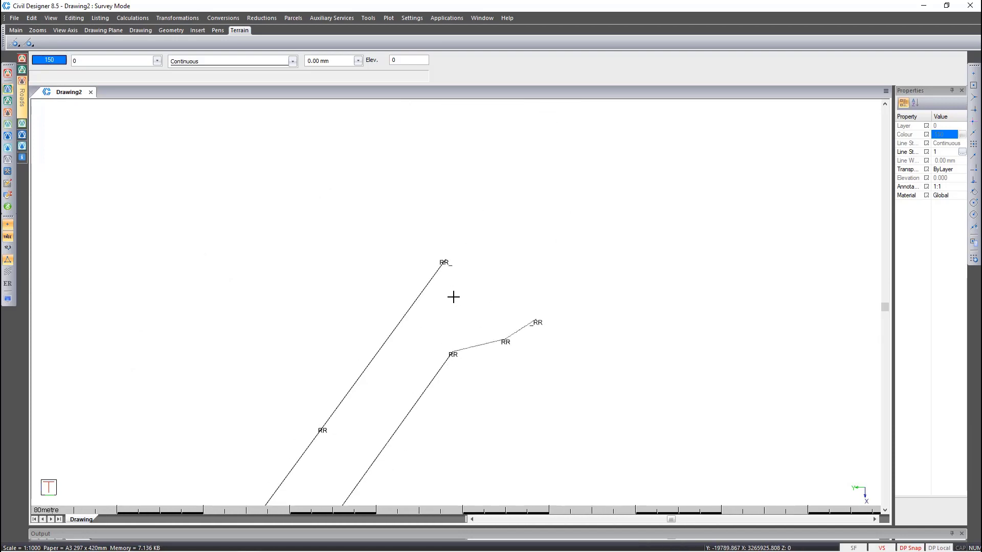
scroll(453, 283, up, 1)
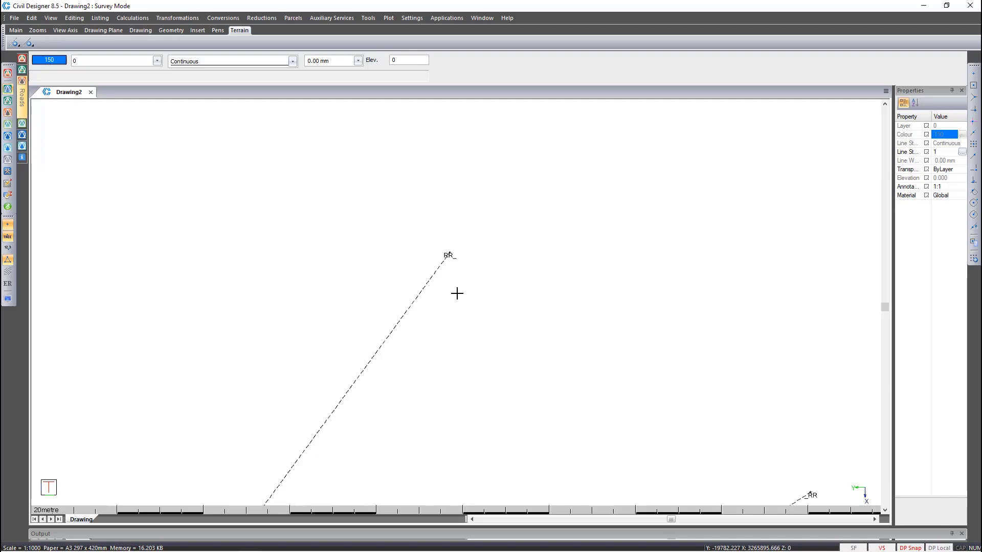
scroll(454, 313, down, 4)
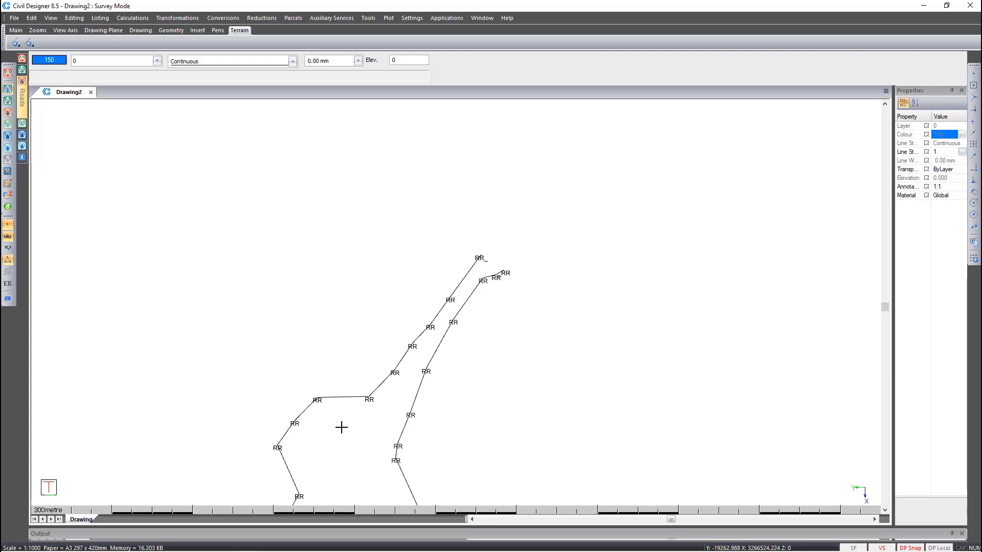
scroll(342, 429, down, 3)
scroll(373, 431, up, 3)
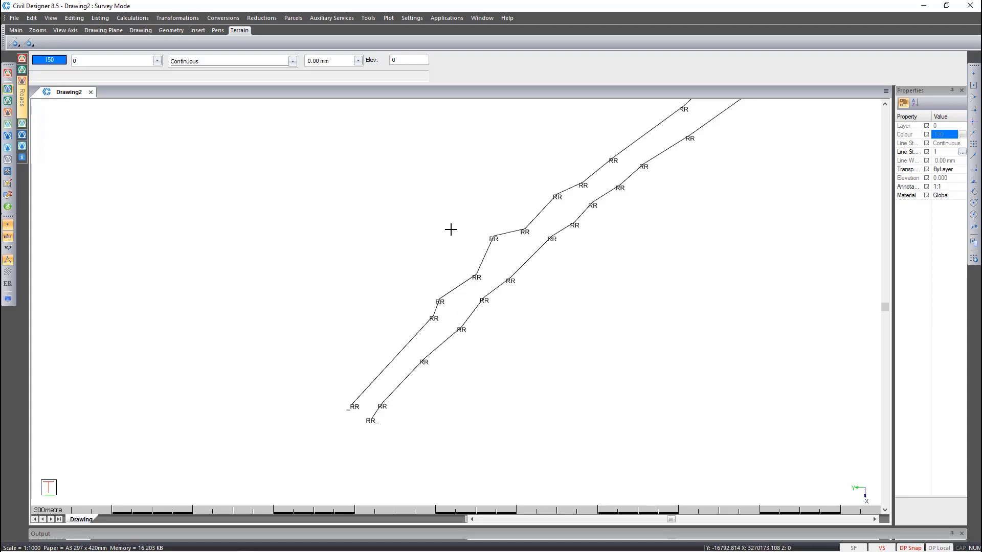
Choose RR_L.csv from the Survey Functions folder as the Draft Expert coordinate file to import
click(369, 19)
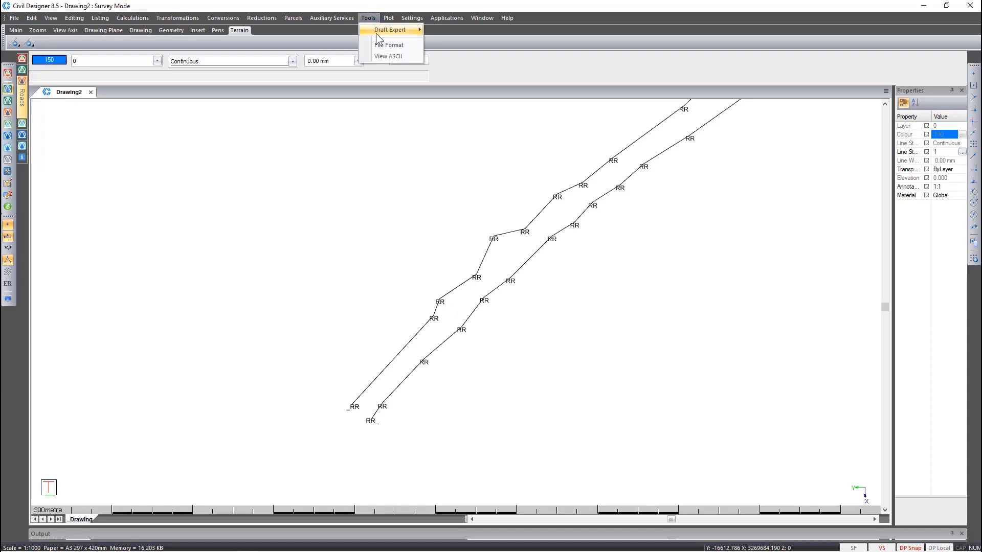
mouse_move(376, 31)
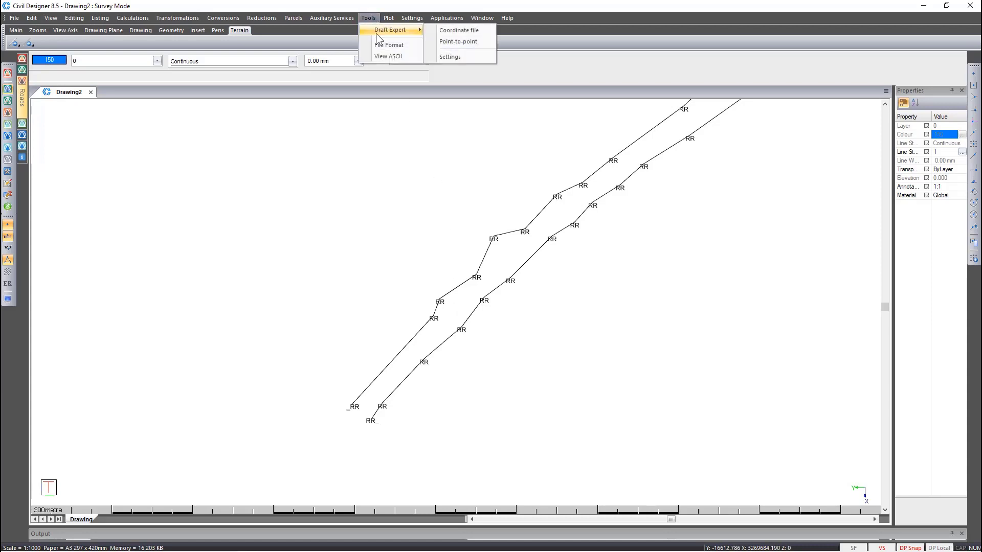
click(461, 30)
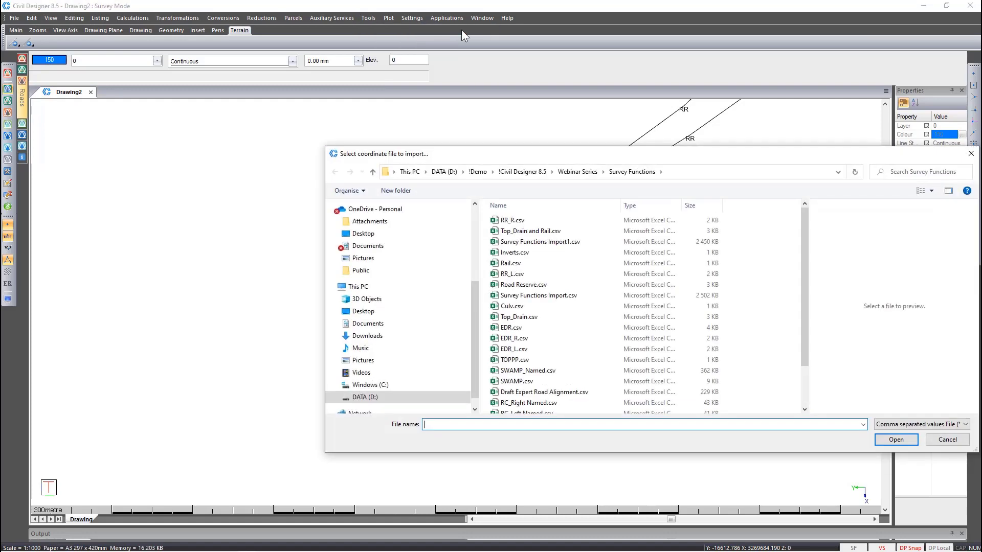
click(520, 222)
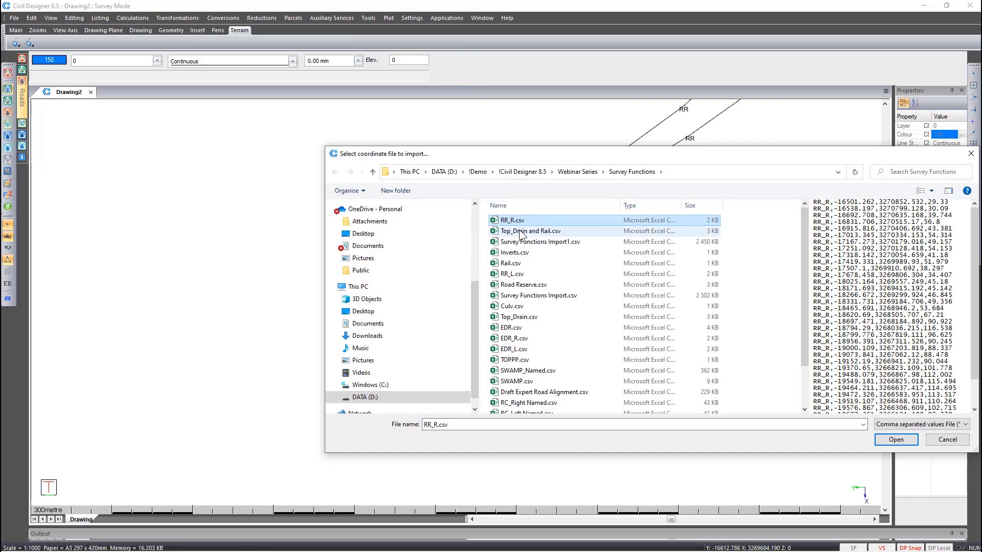
click(523, 275)
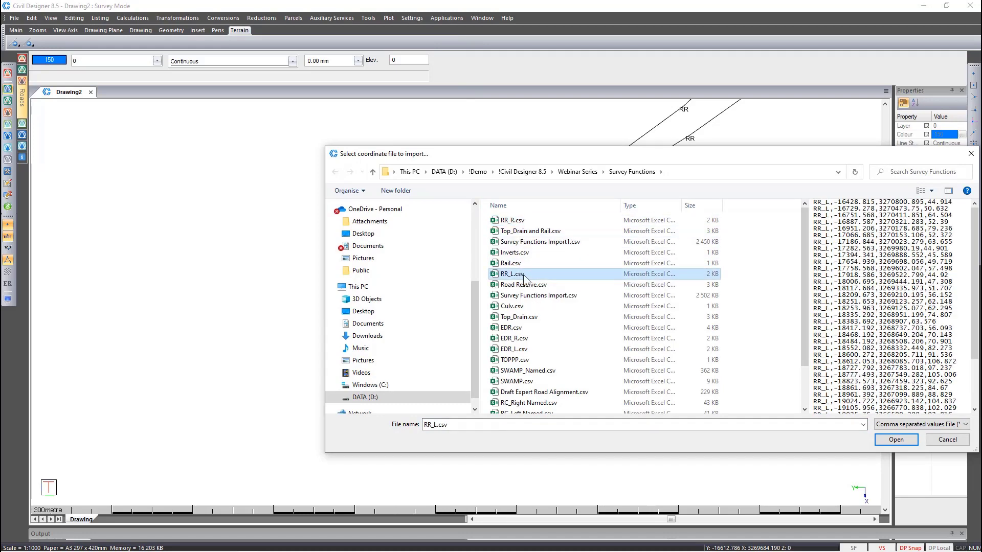
click(895, 439)
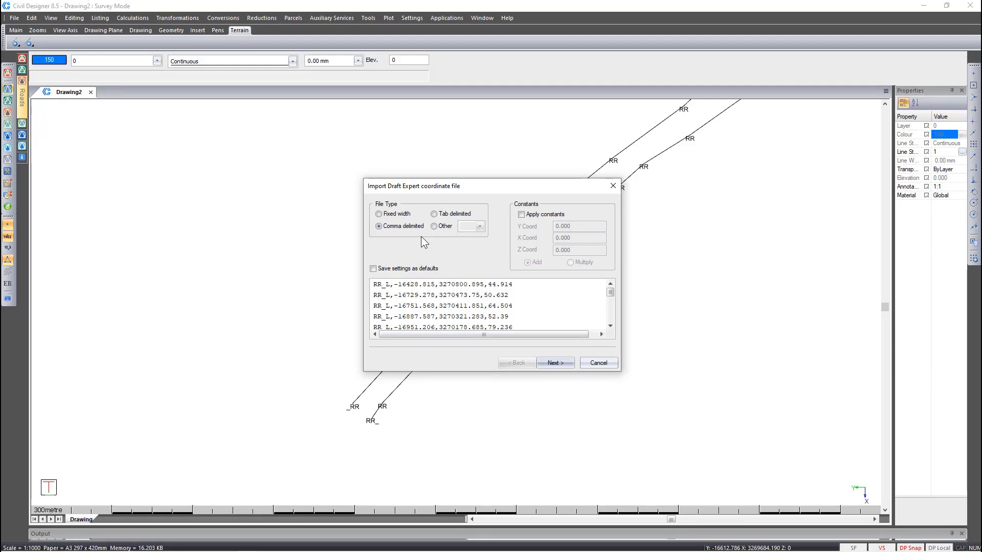
Import the coordinate file as comma delimited with the first column assigned to Name(s)
click(551, 368)
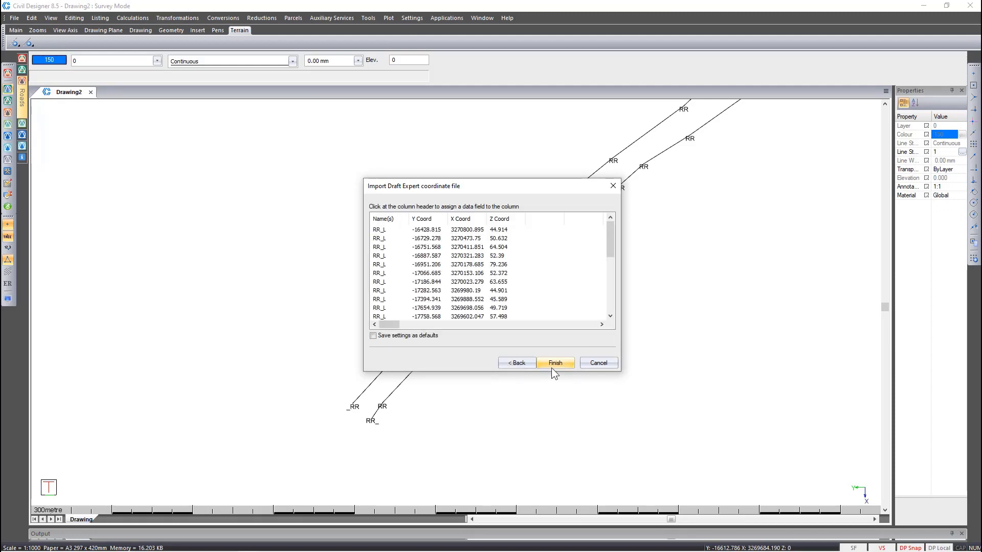
click(383, 220)
click(396, 240)
click(570, 364)
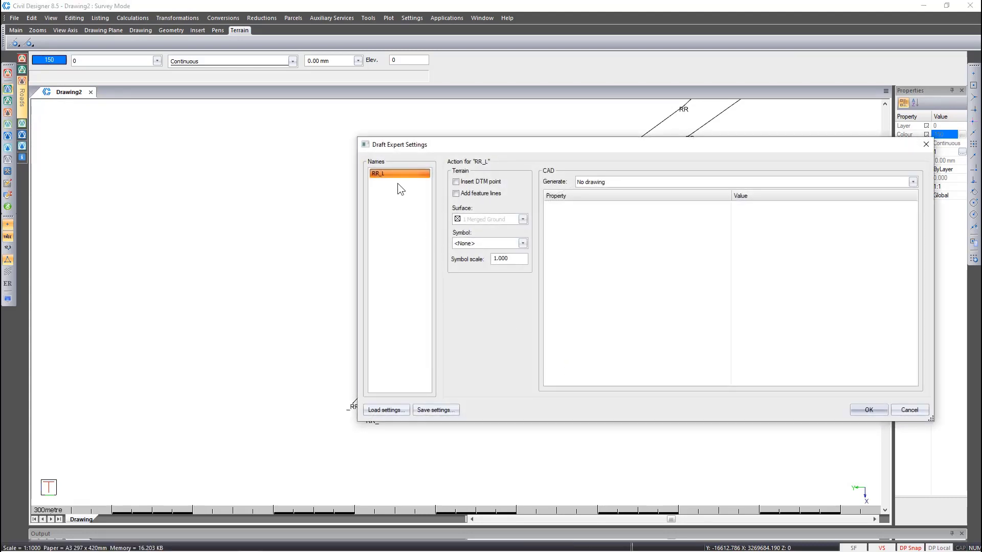
Generate the RR_L points as a Polyline (3D) on layer Road Reserve, applying all the listed Draft Expert actions
click(597, 182)
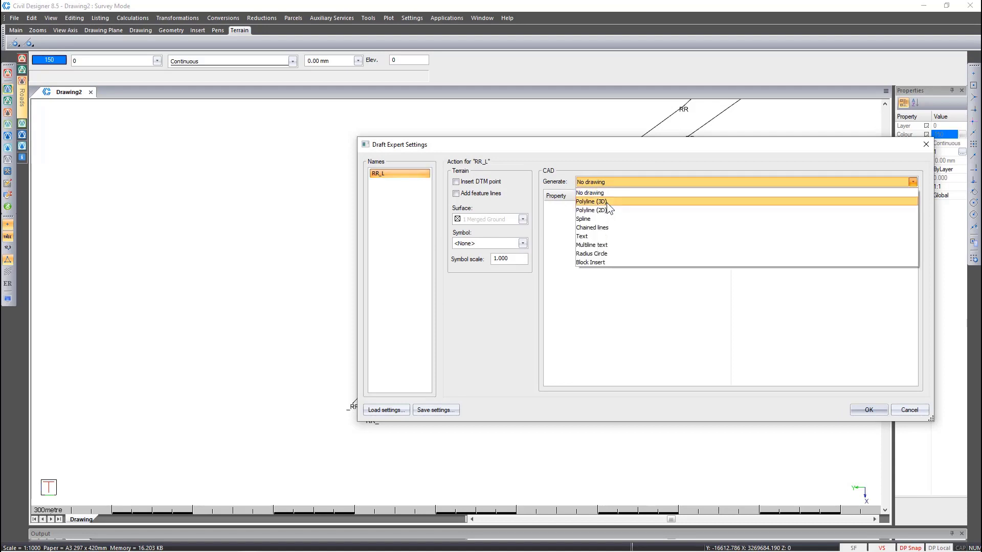
click(593, 201)
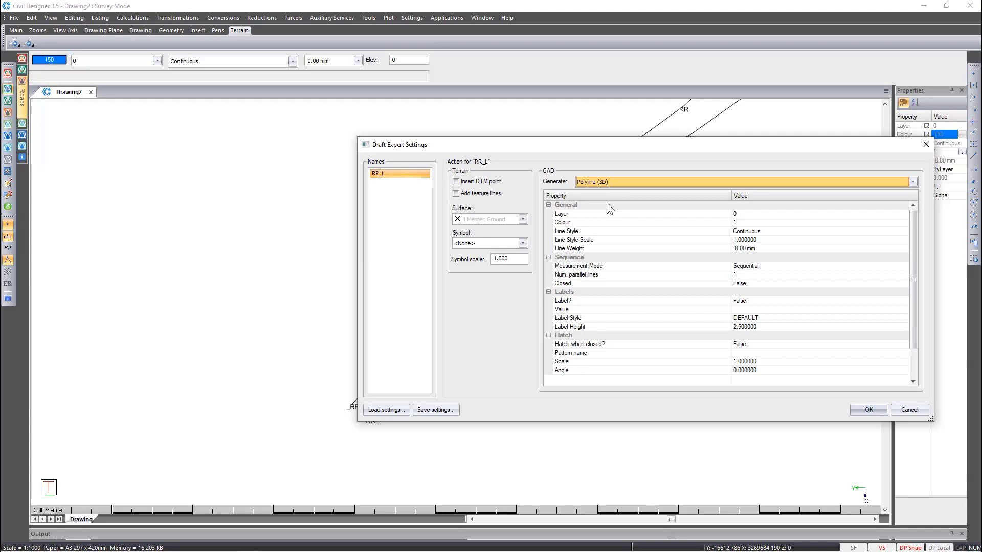
click(748, 215)
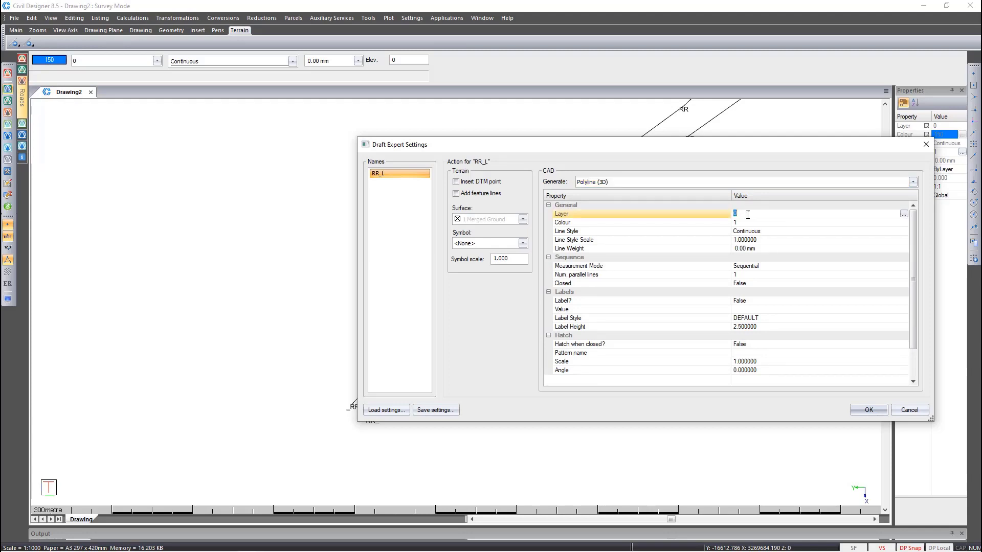
text(Road Reserve)
click(854, 410)
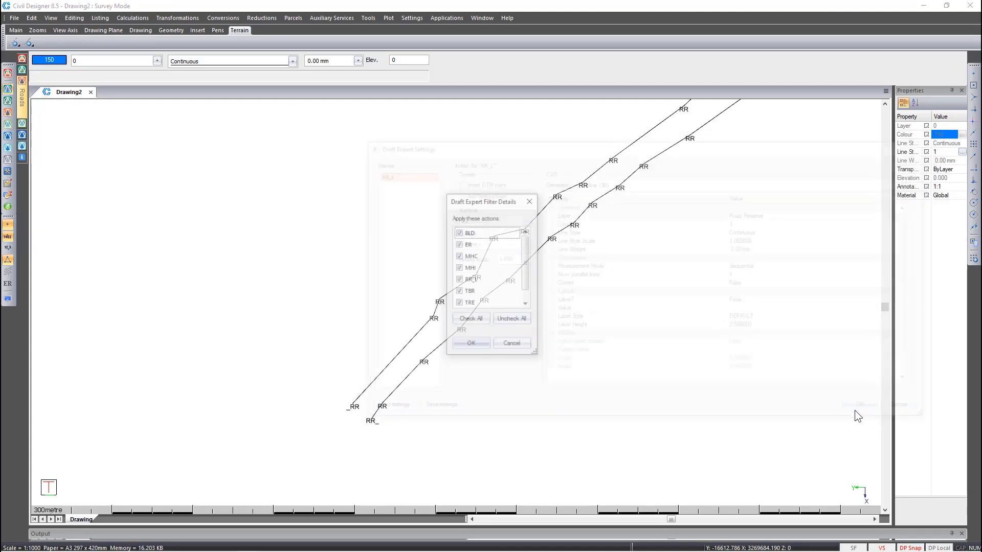
click(479, 348)
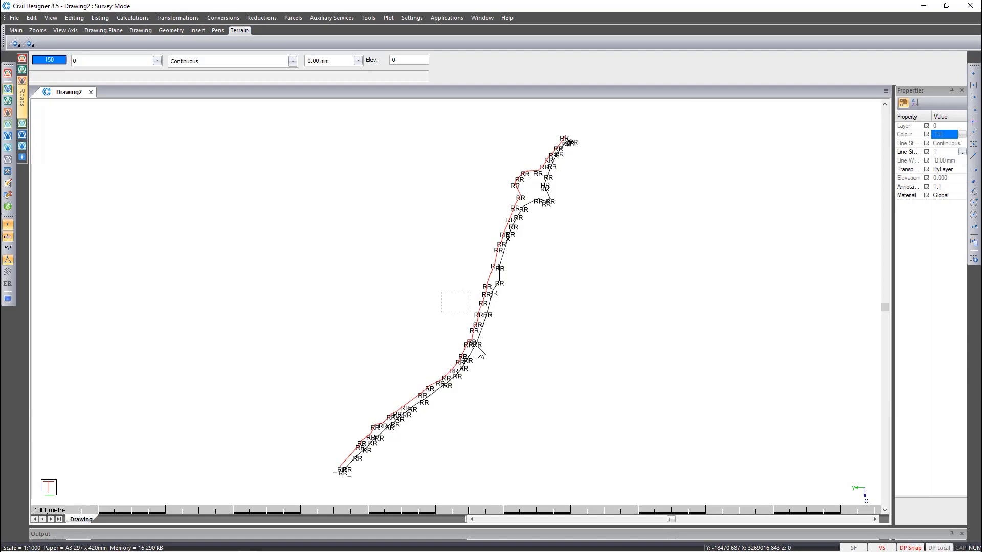
right_click(477, 347)
key(l)
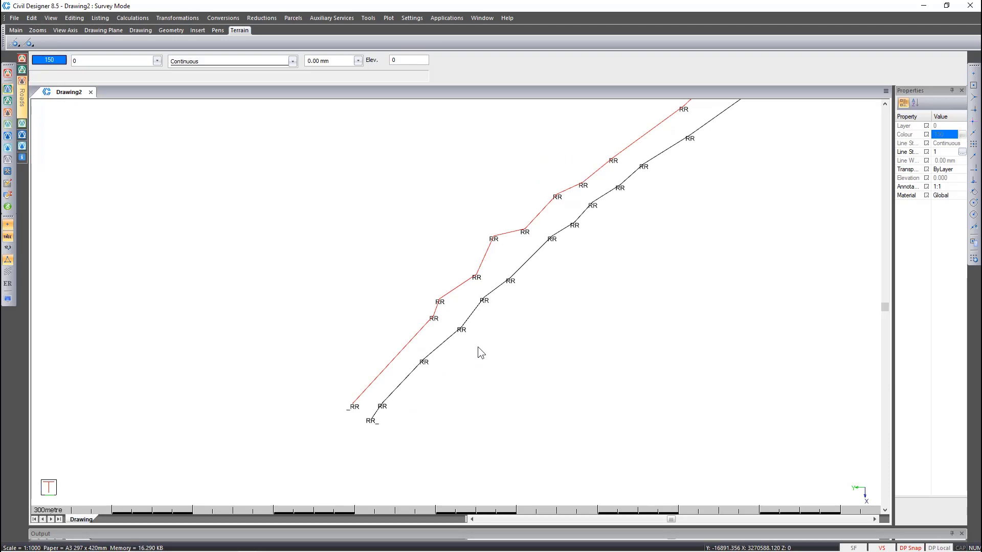
Turn off the line model display and check the properties of the imported red road reserve polyline
click(8, 261)
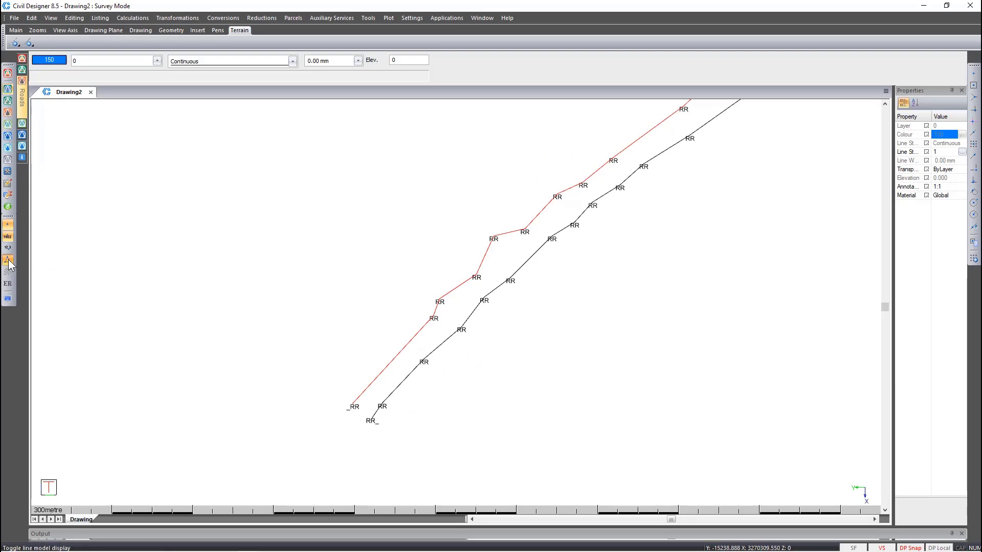
click(368, 390)
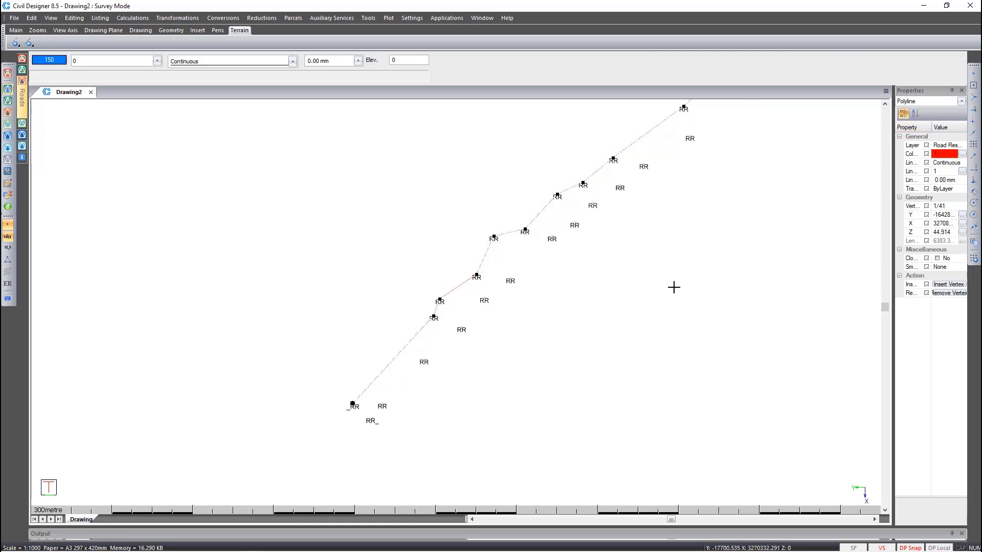
key(Escape)
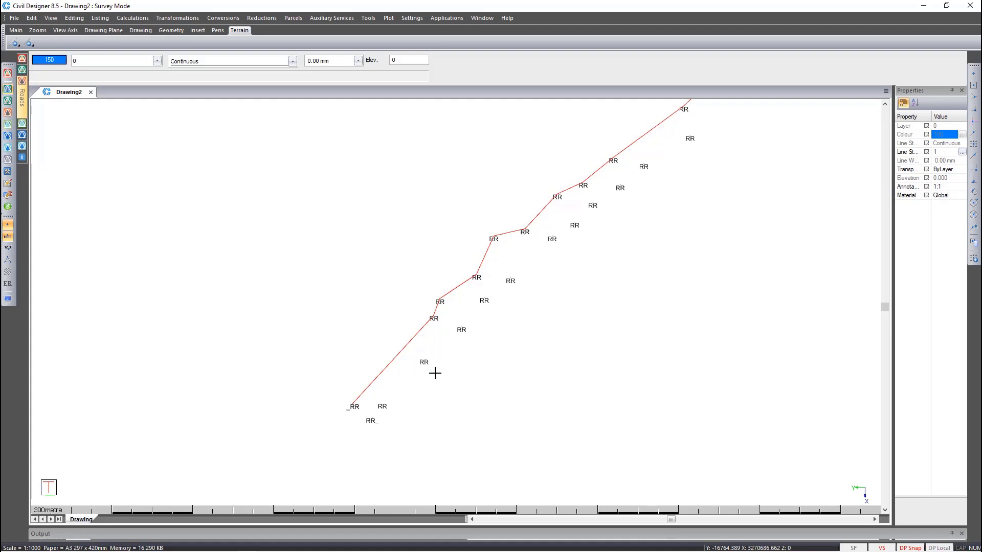
Make the 1 Merged Ground surface visible and active in the terrain display settings and turn off the point names
click(11, 301)
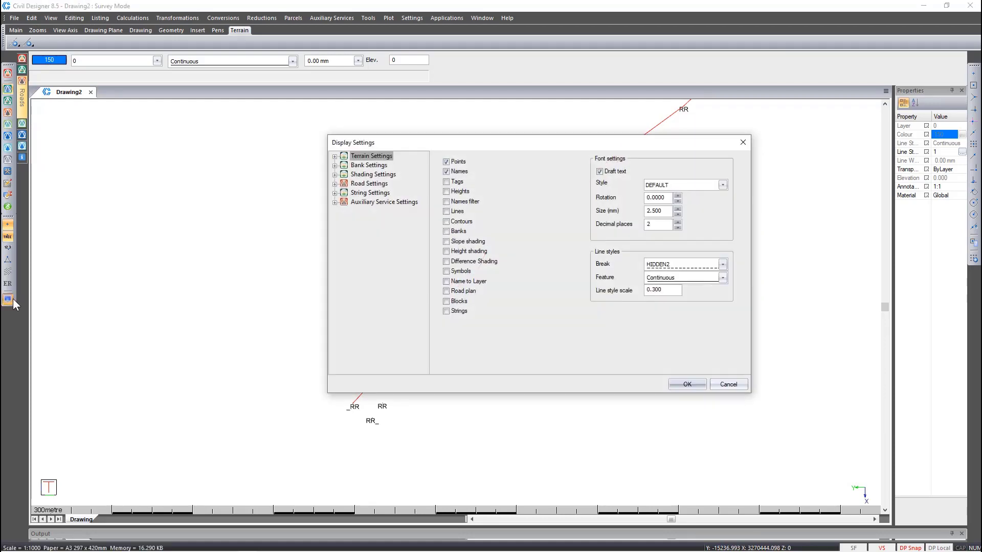
click(335, 156)
click(372, 174)
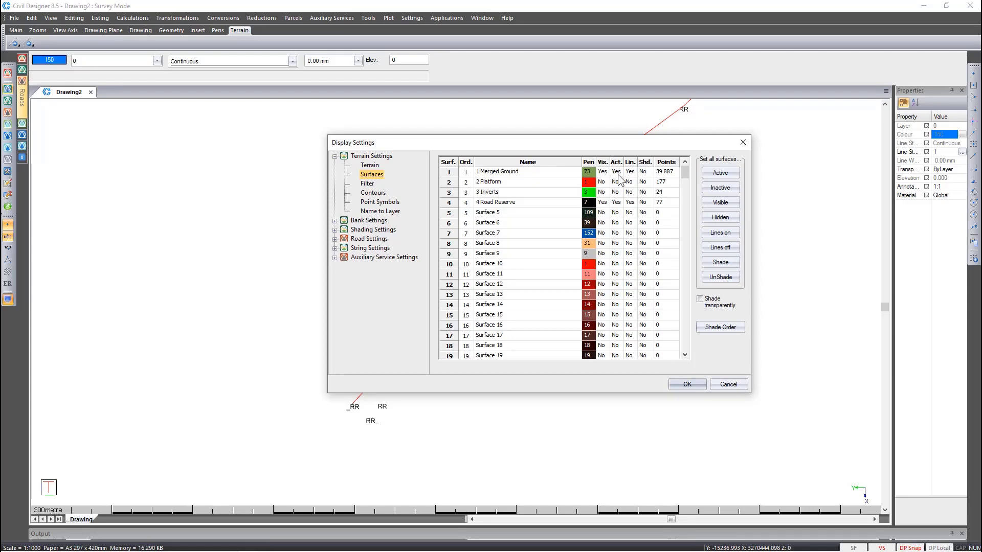
click(688, 384)
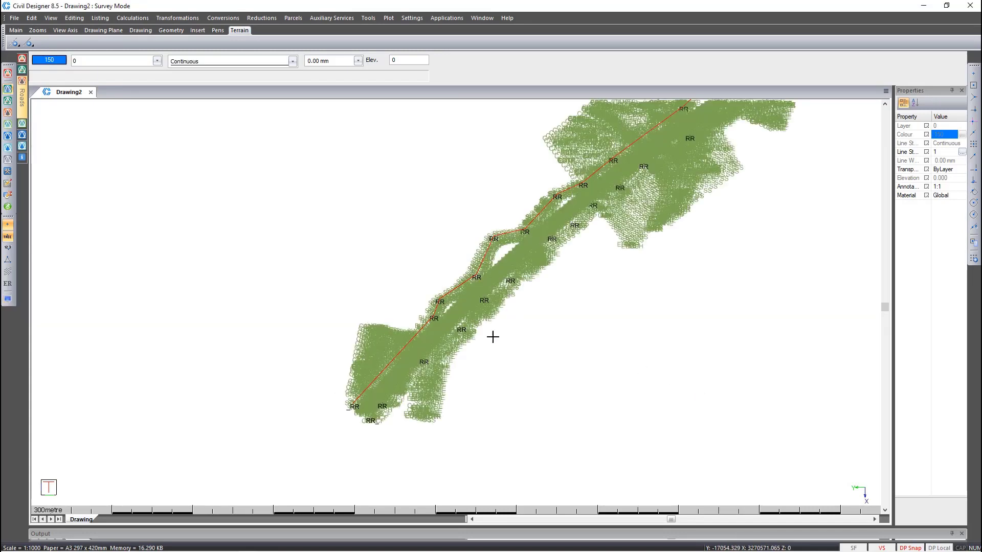
click(8, 242)
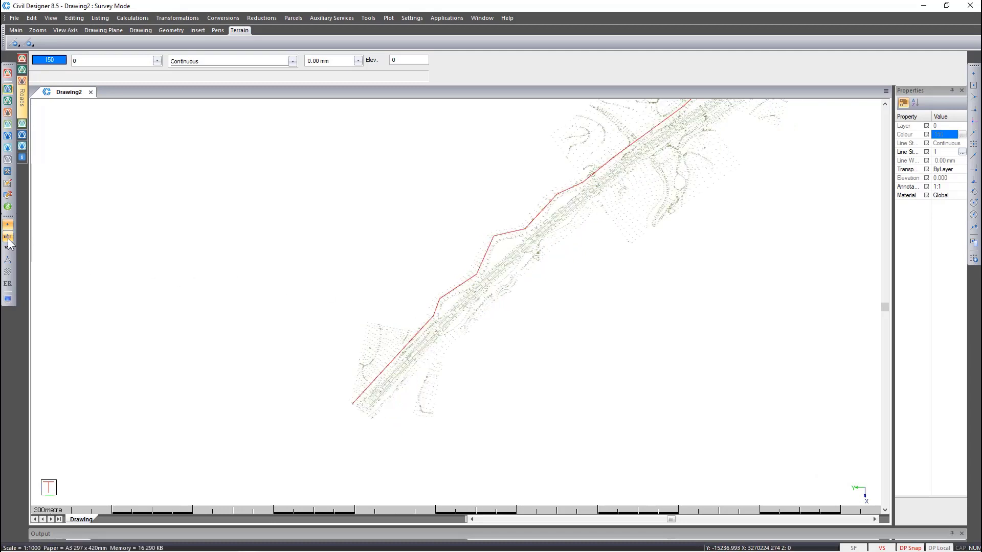
Switch to Roads mode and set Road1's Terrain Extraction Surface to 1 Merged Ground
click(7, 116)
click(14, 18)
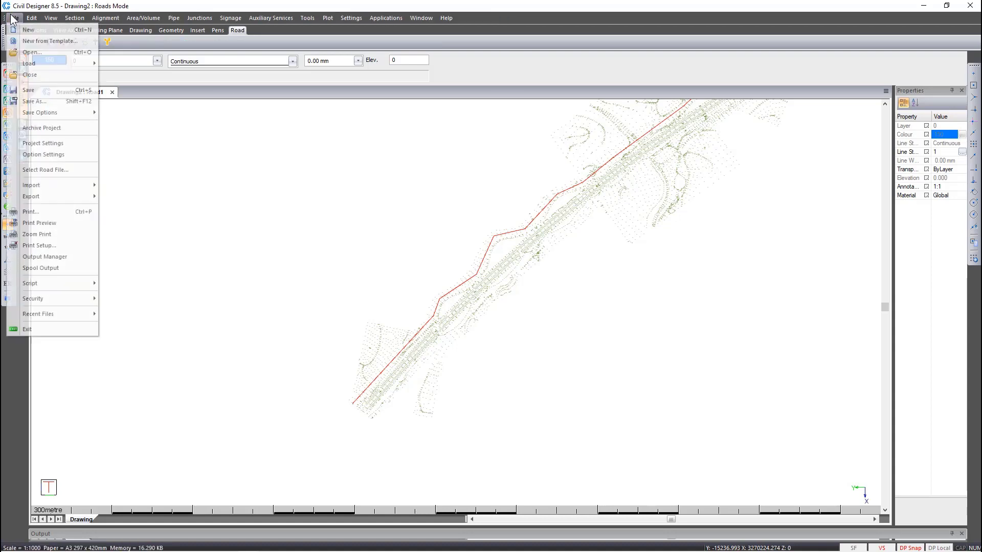
click(46, 169)
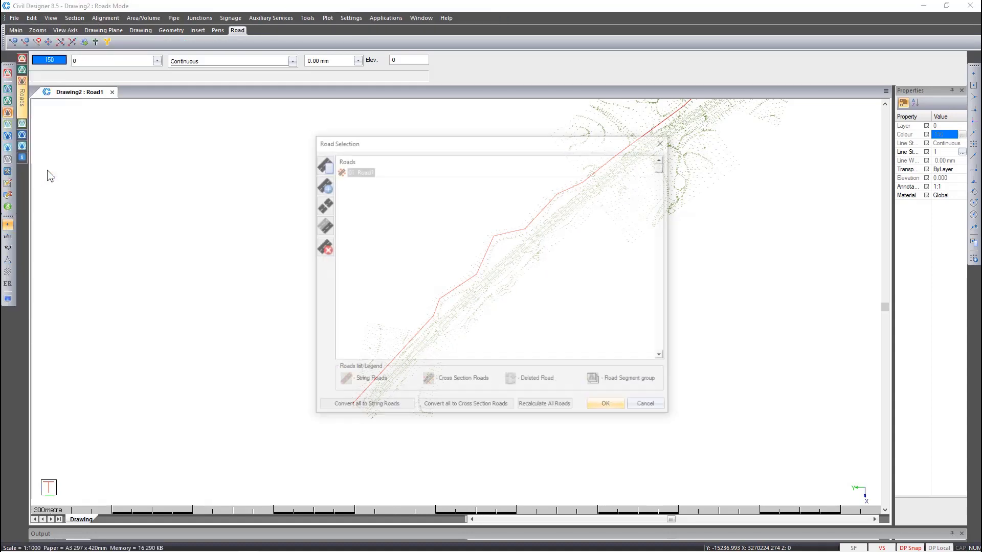
click(325, 166)
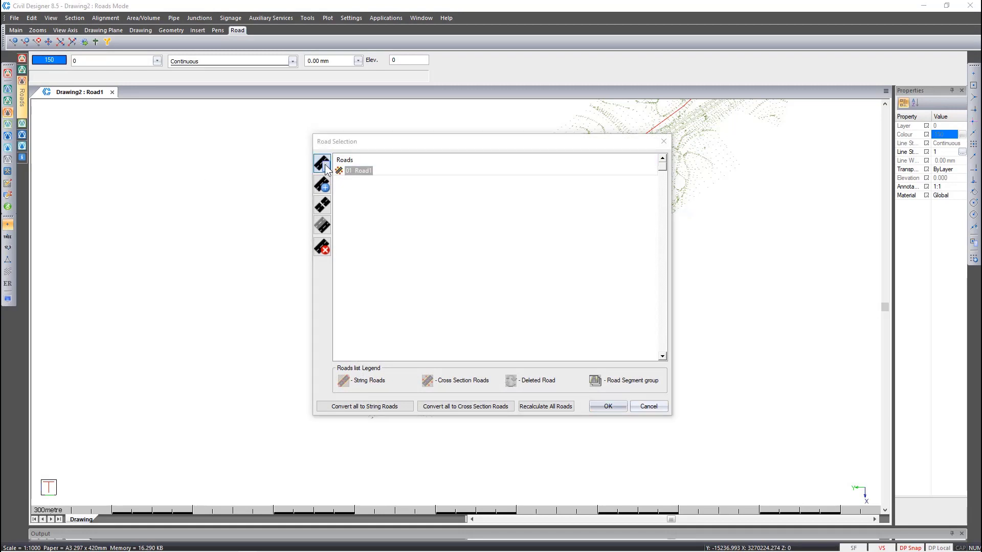
click(564, 369)
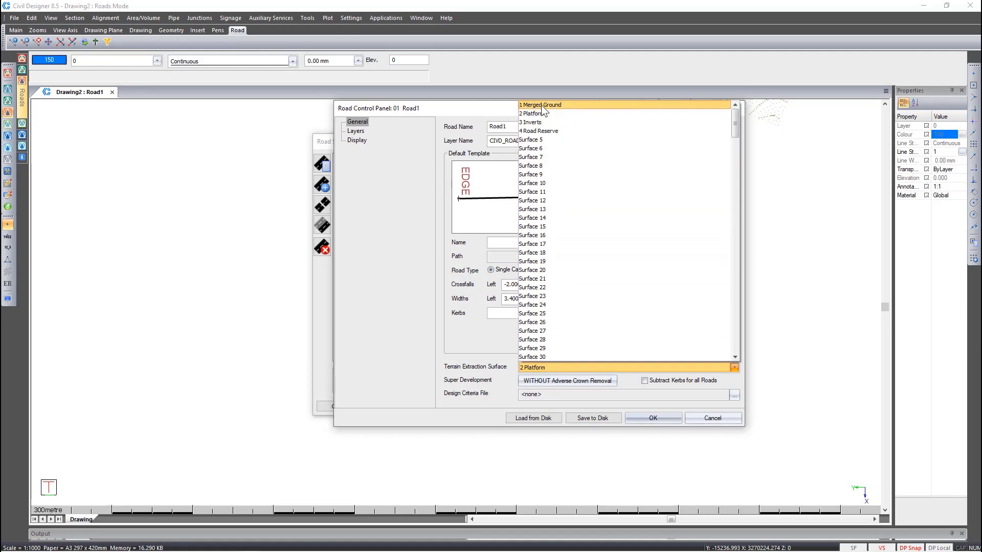
click(542, 105)
click(651, 418)
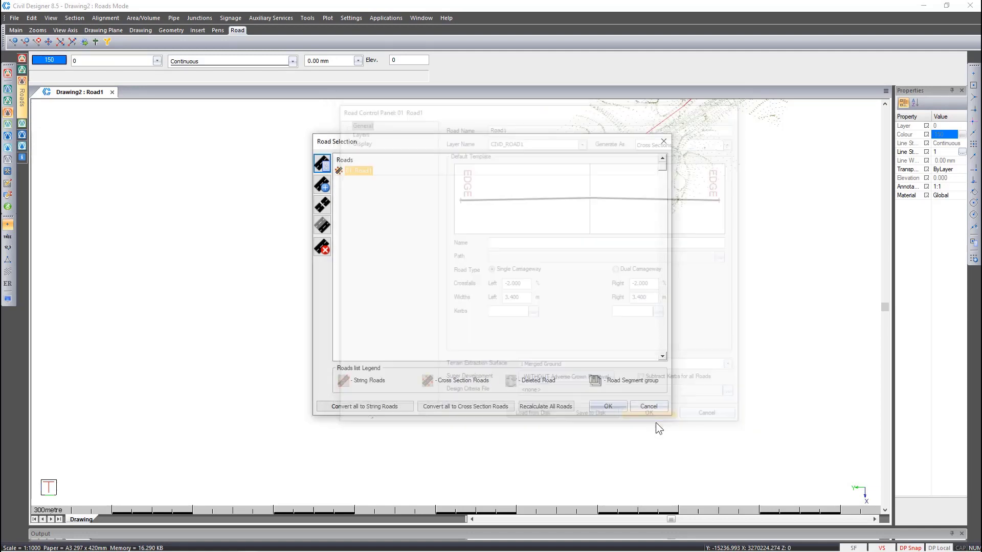
click(608, 408)
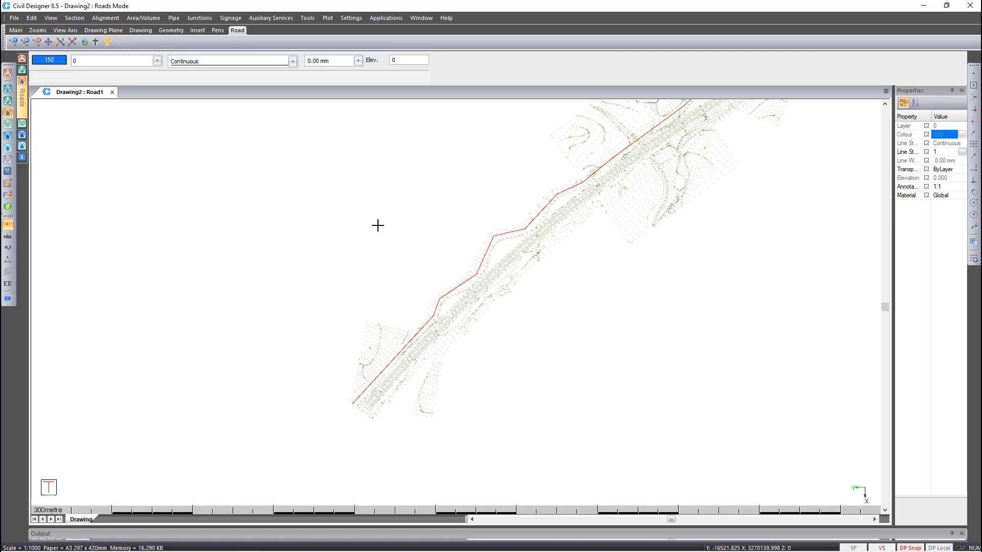
Add linear road furniture of type Fence along the red road reserve polyline with a post distance of 20 m
click(225, 19)
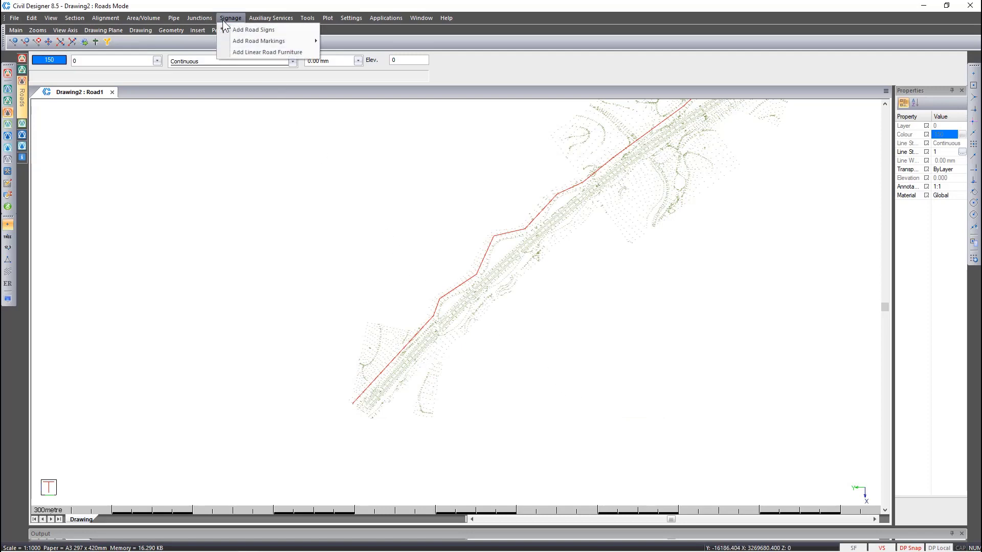
click(239, 53)
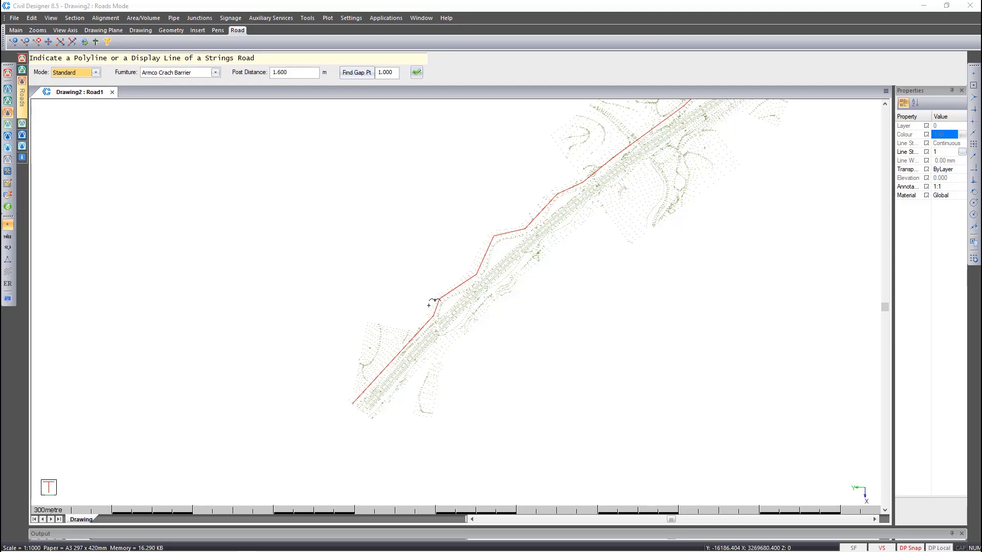
click(216, 73)
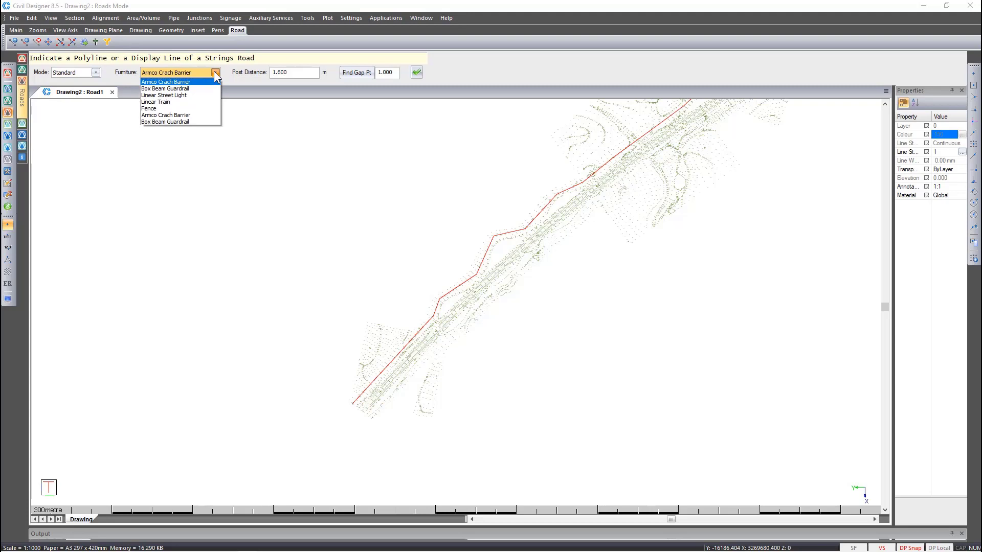
click(204, 108)
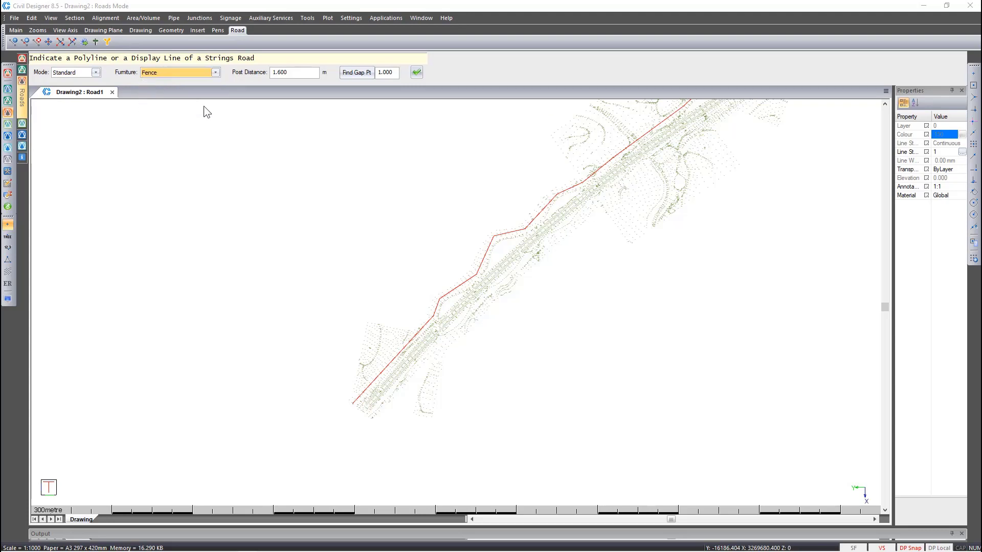
double_click(297, 75)
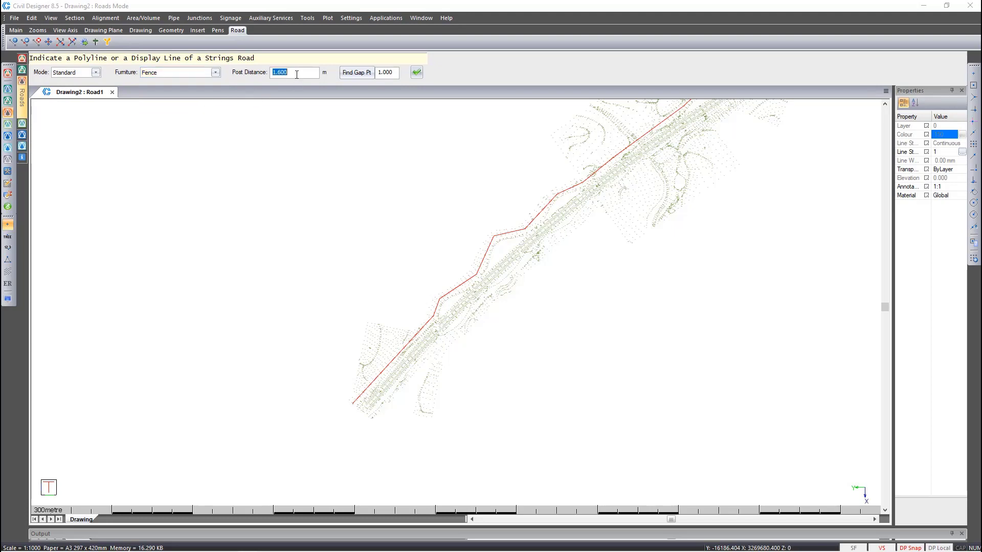
text(20)
click(416, 75)
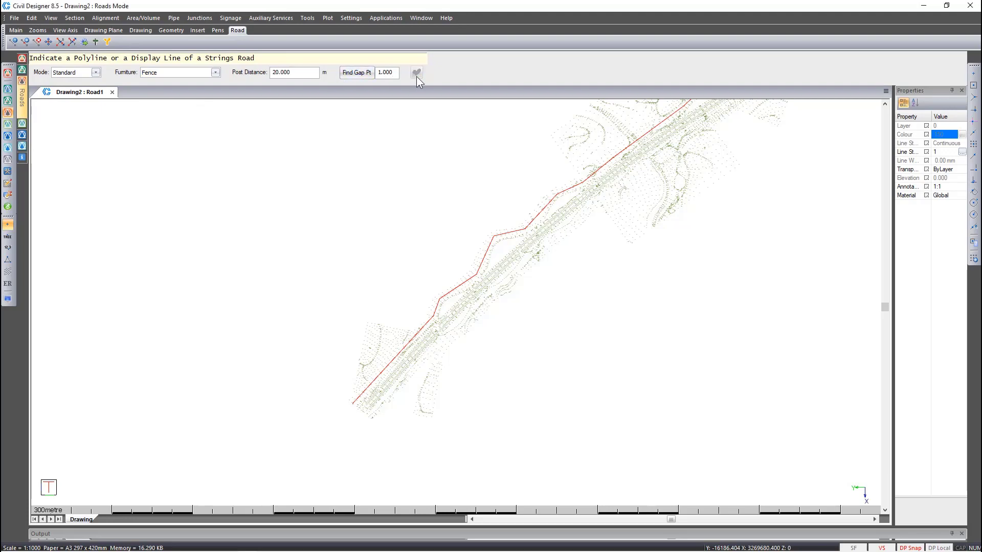
scroll(359, 393, up, 3)
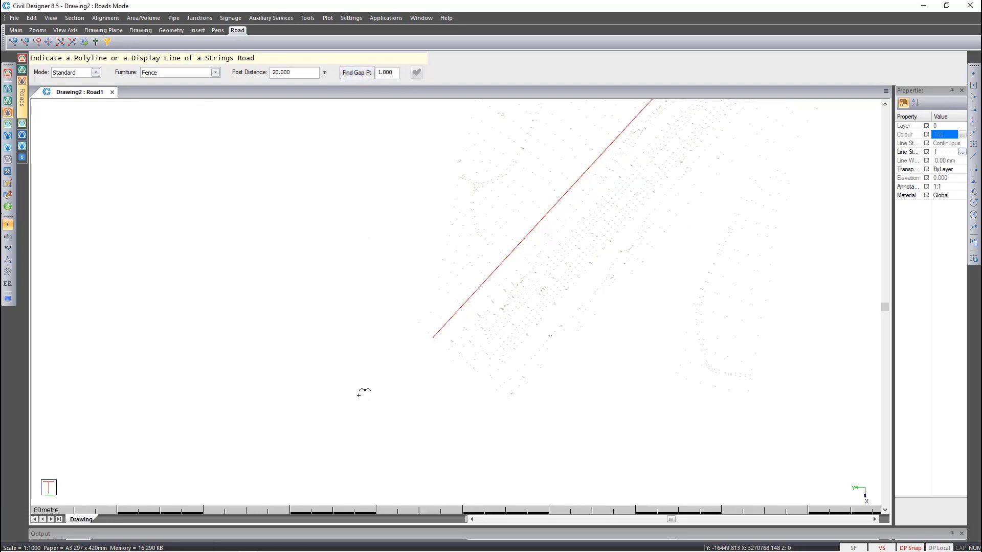
right_click(435, 336)
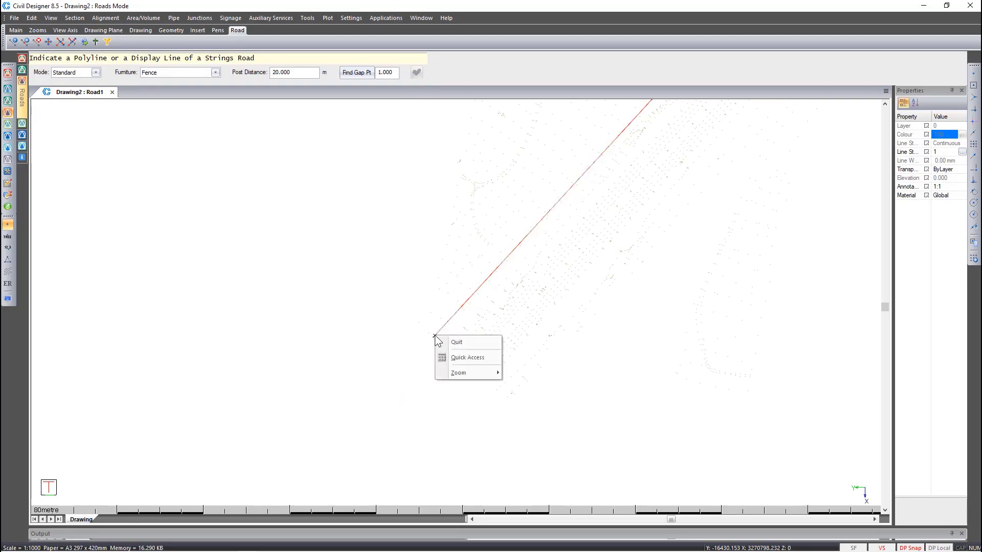
click(448, 343)
Delete the red road reserve polyline underlying the fence
click(443, 335)
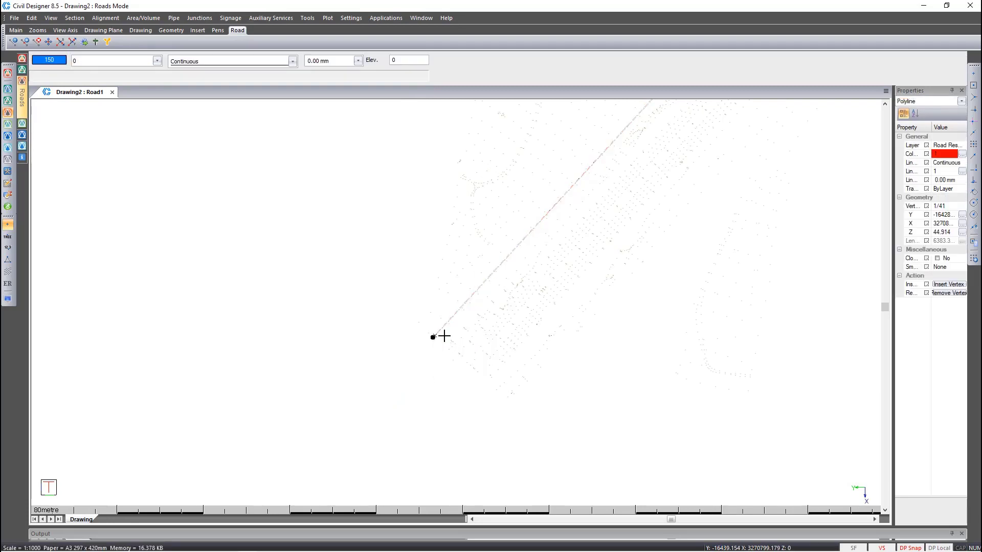
key(Delete)
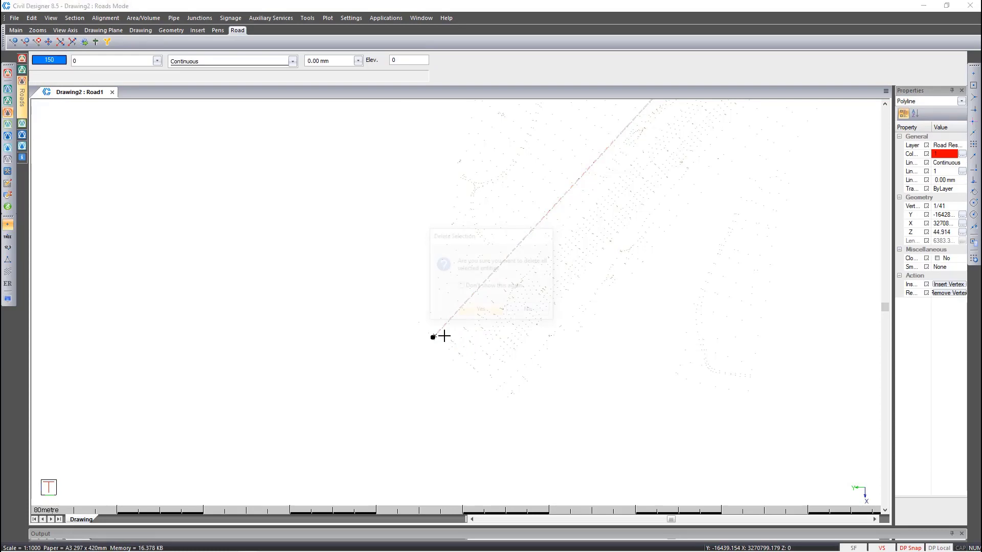
click(475, 315)
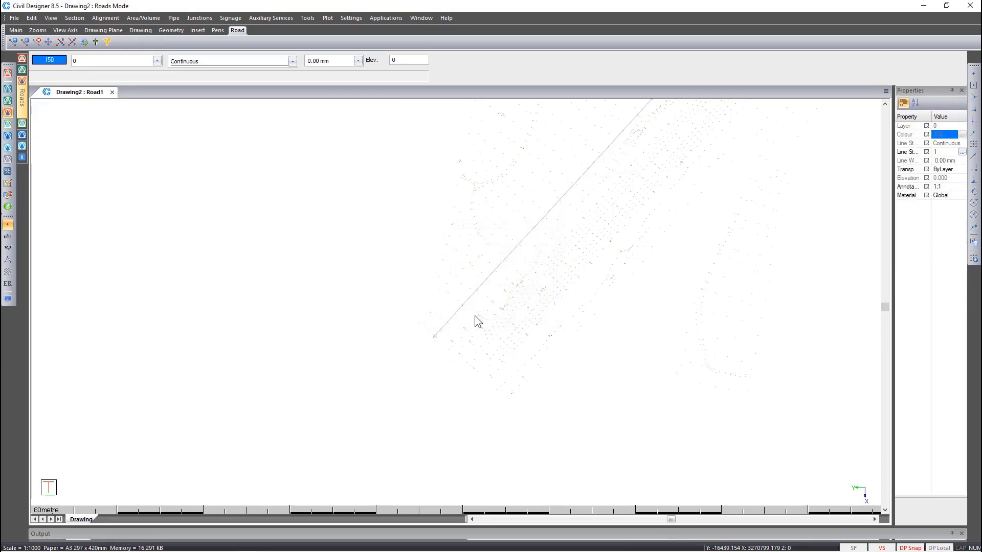
Turn on shading for the 1 Merged Ground surface in the terrain display settings
click(8, 299)
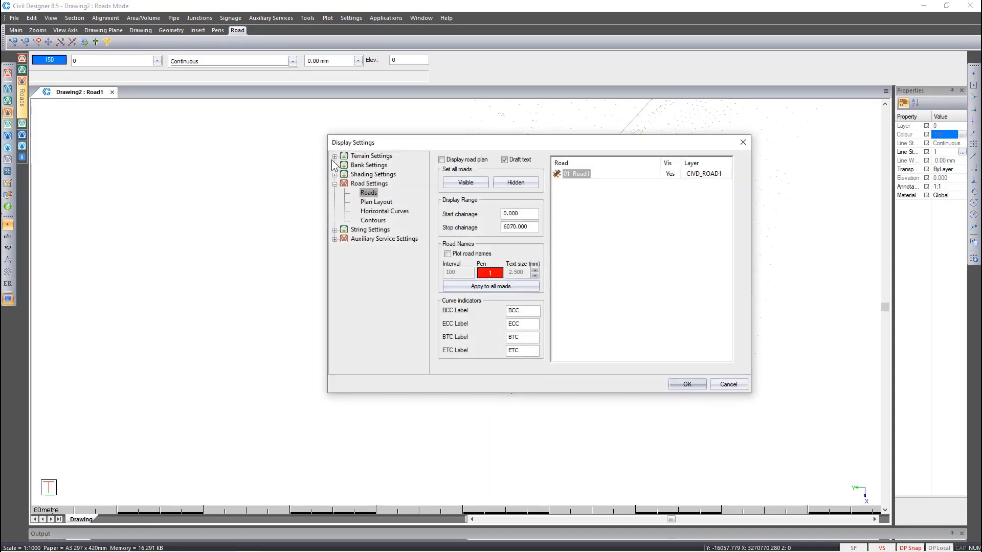
click(334, 156)
click(372, 174)
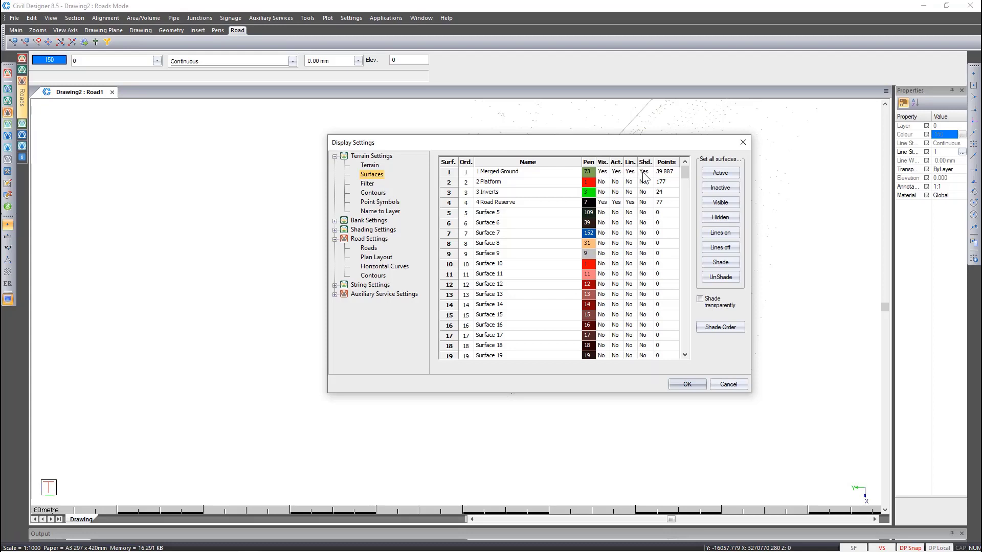
click(690, 385)
Open the Render View and inspect the fence posts on the shaded terrain at the start of the road
right_click(515, 240)
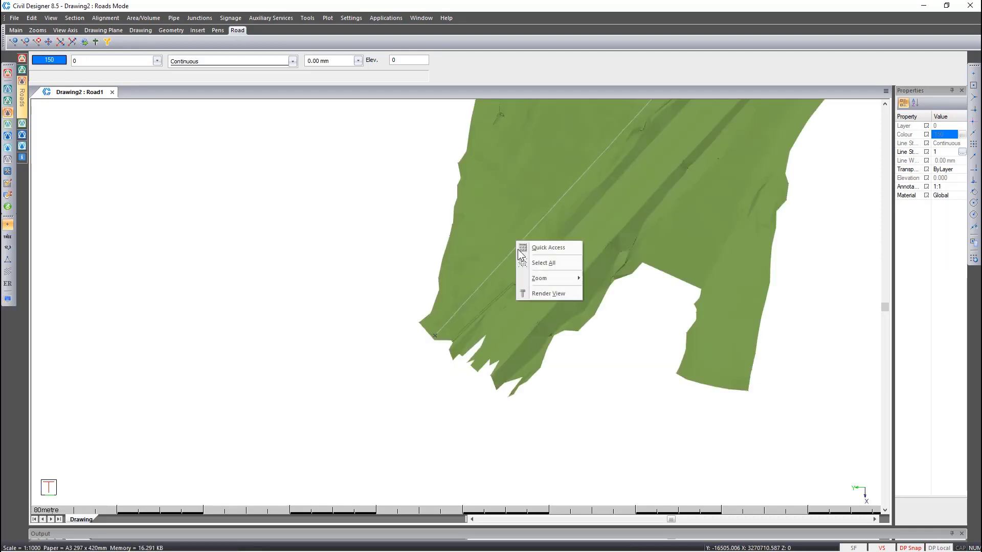
click(543, 292)
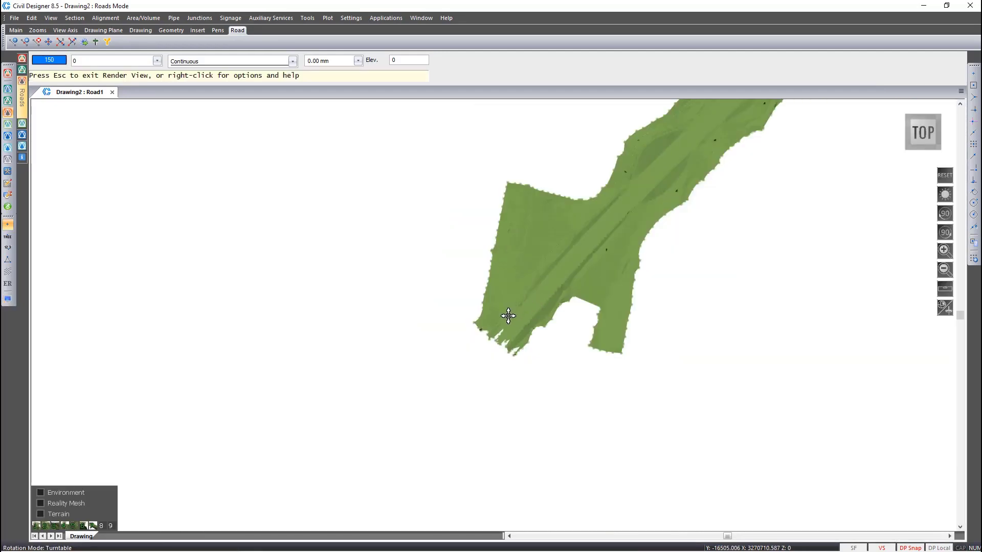
scroll(498, 309, up, 5)
scroll(493, 315, up, 5)
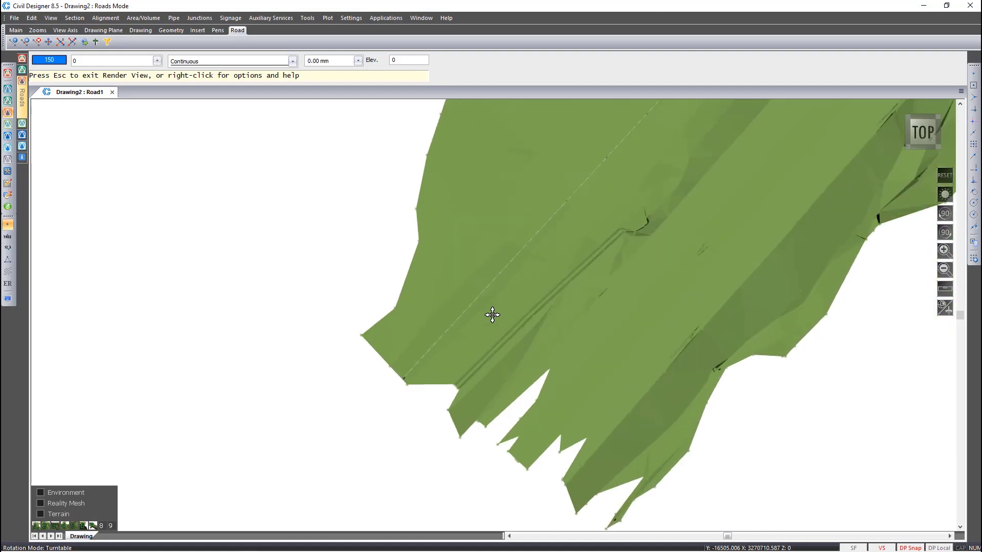
drag(495, 342, 454, 172)
scroll(433, 349, up, 6)
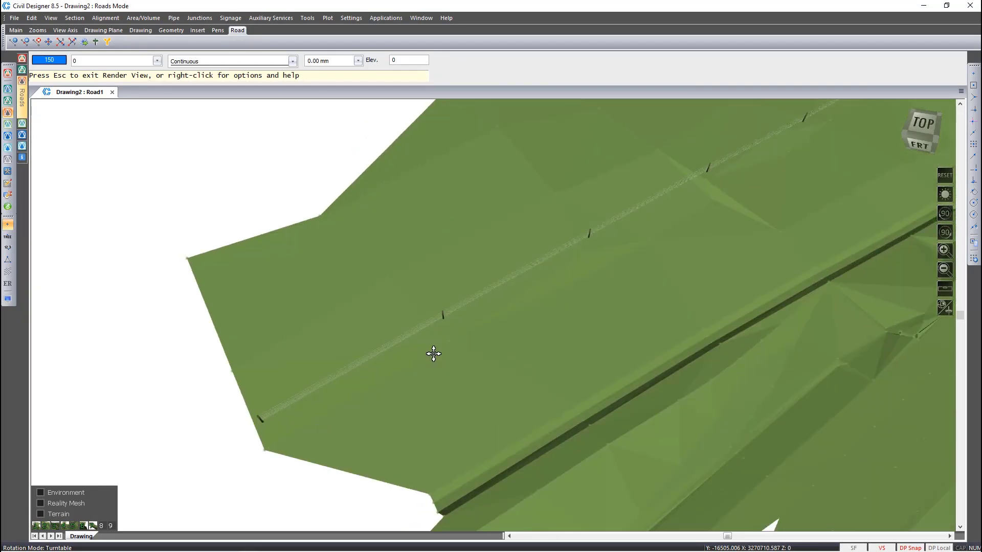
Follow the fence along the rendered road reserve and examine its posts and wires against the terrain up close
middle_drag(688, 217, 583, 370)
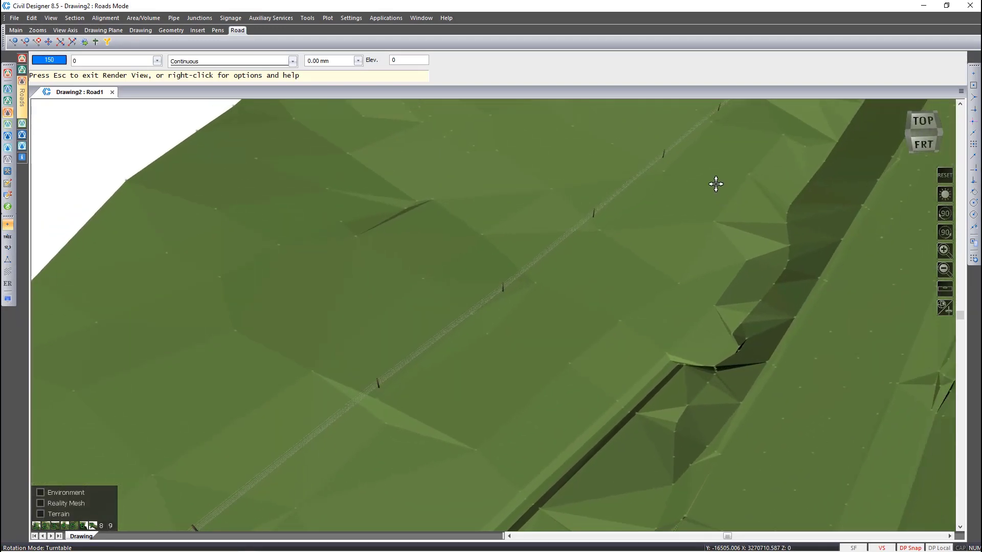
middle_drag(715, 184, 557, 373)
middle_drag(711, 207, 667, 264)
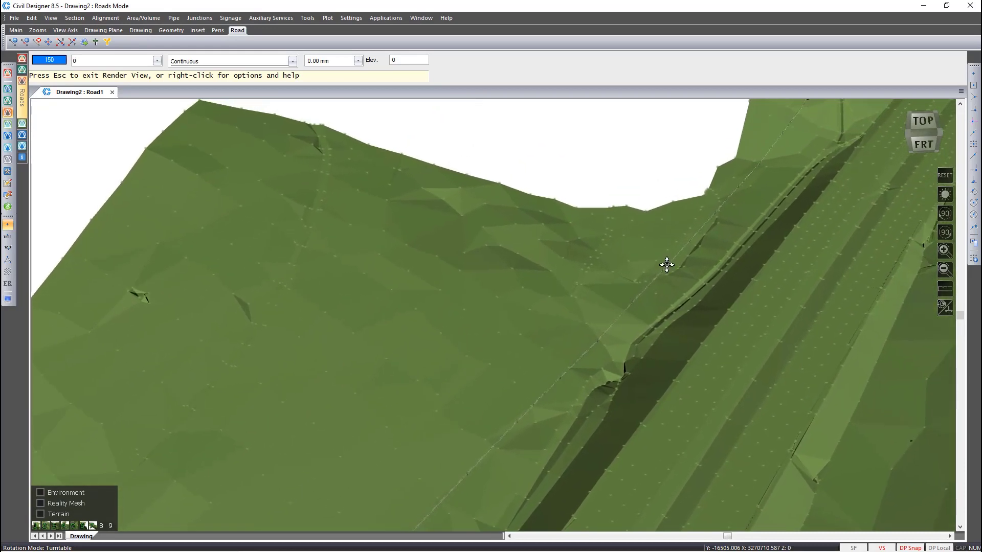
middle_drag(779, 152, 639, 339)
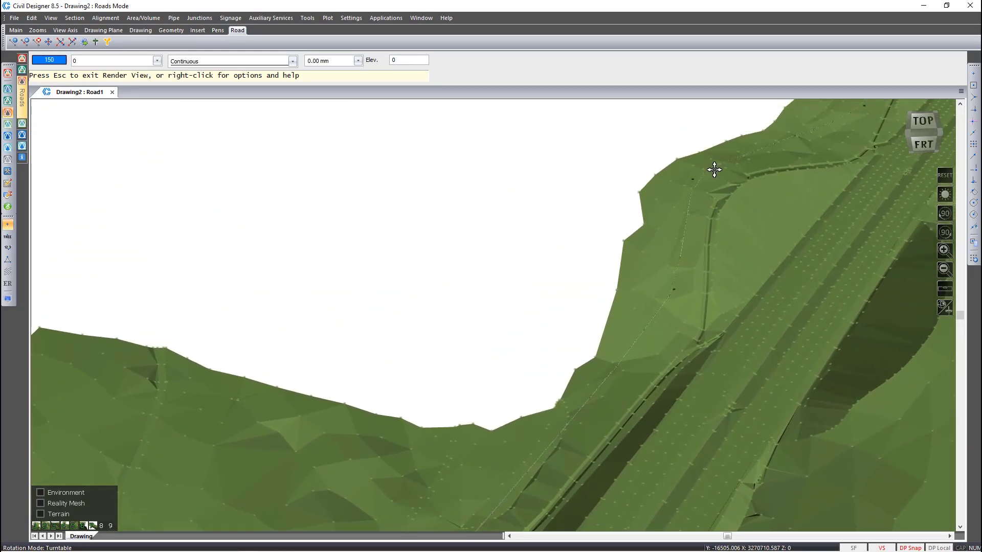
middle_drag(714, 167, 682, 340)
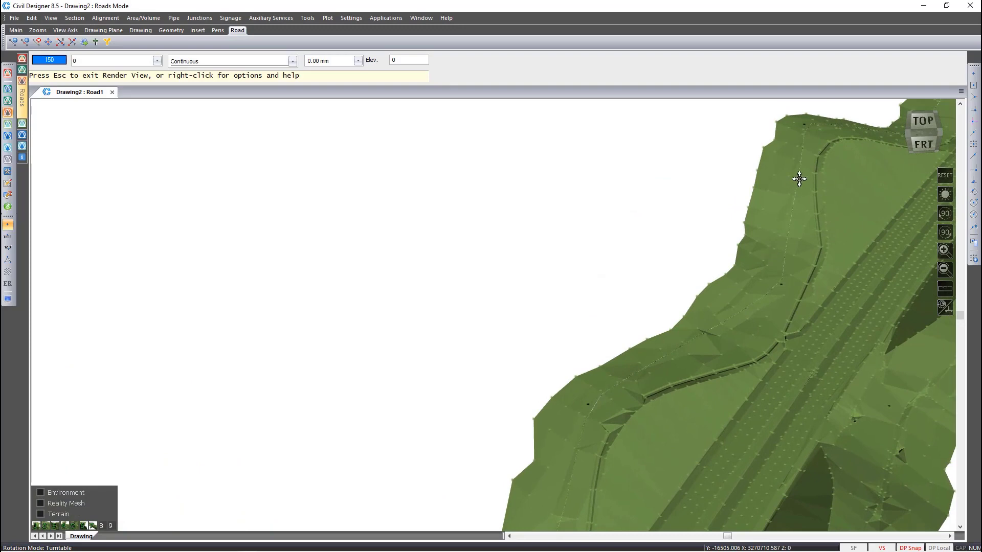
middle_drag(799, 179, 443, 380)
scroll(493, 265, up, 5)
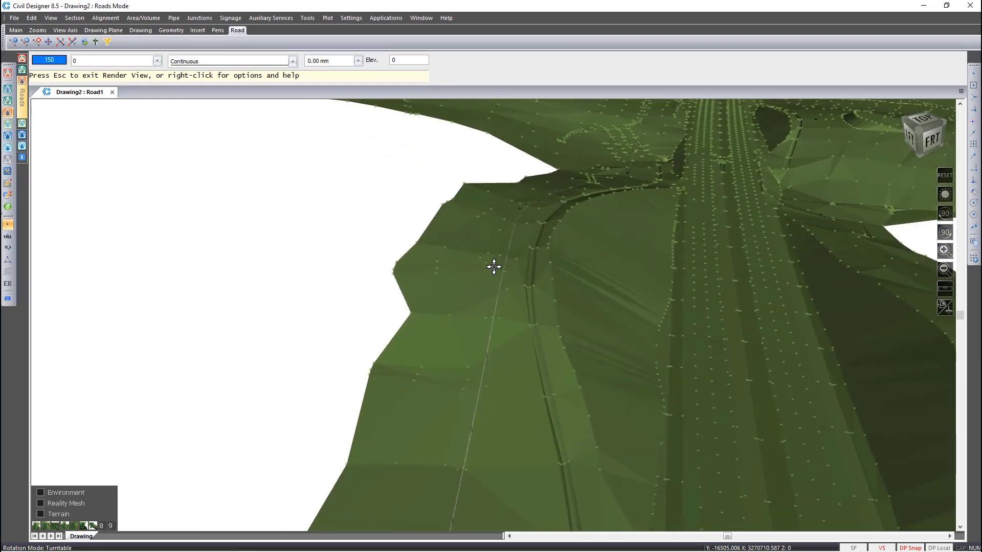
middle_drag(509, 357, 412, 427)
scroll(467, 366, up, 5)
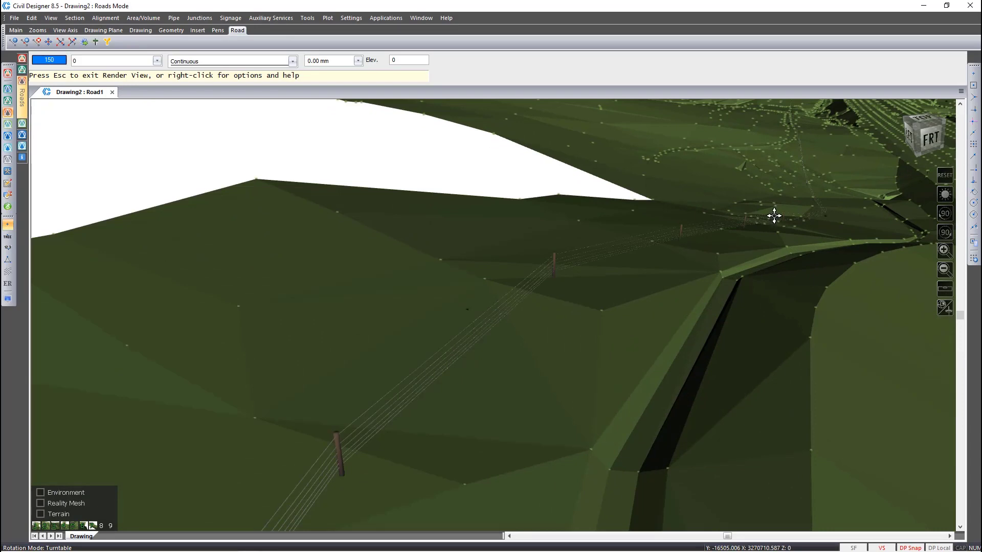
View the whole rendered road corridor and move towards its far end
scroll(773, 215, down, 5)
middle_drag(467, 278, 429, 430)
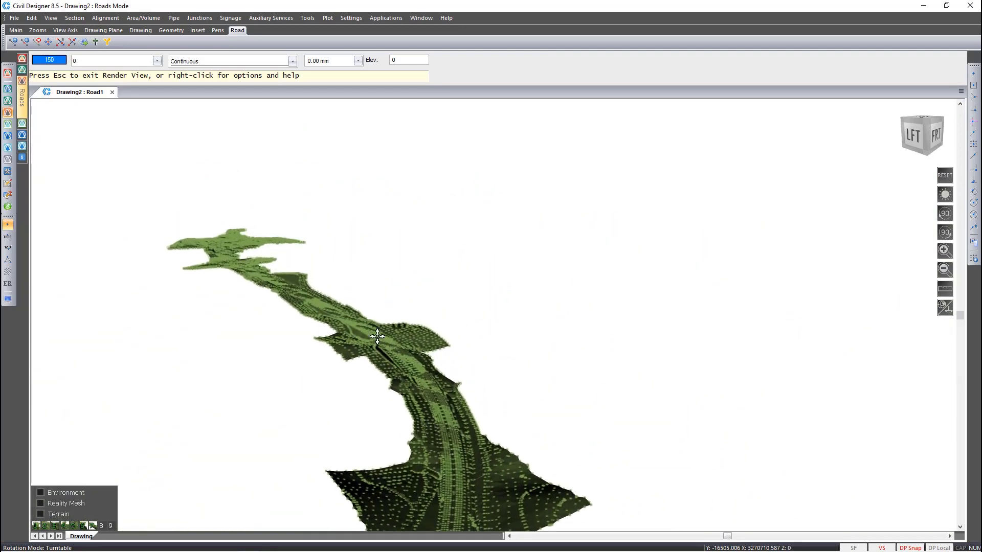
middle_drag(384, 333, 282, 373)
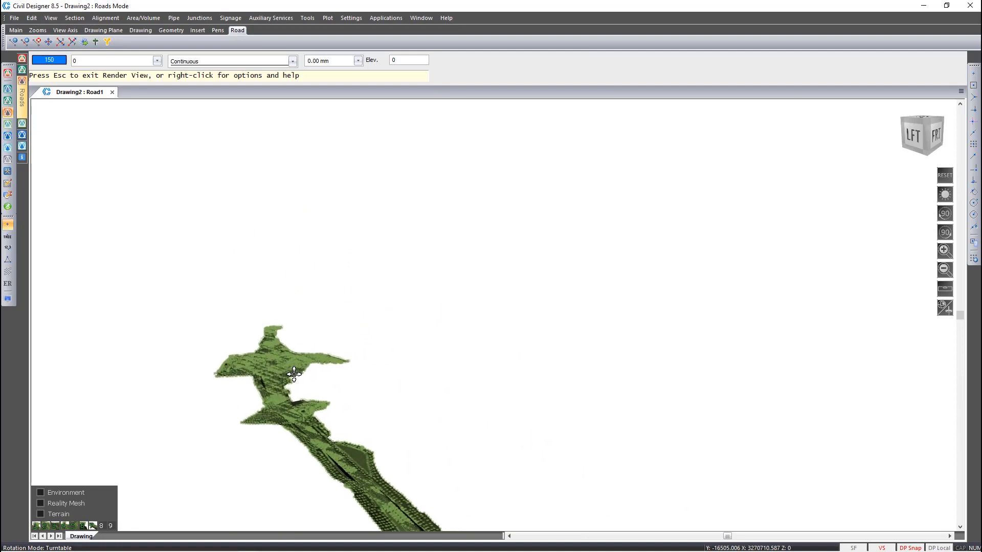